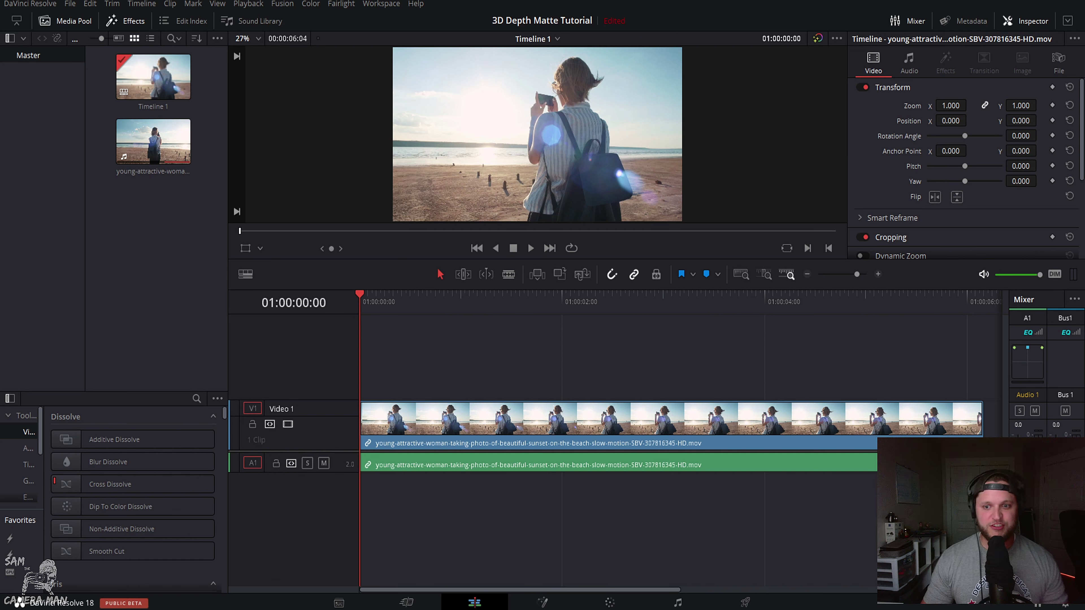
- Scrub the start of the beach clip and park on a frame just into it
{"action": "left_click_drag", "start_coordinate": [386, 305], "coordinate": [424, 417]}
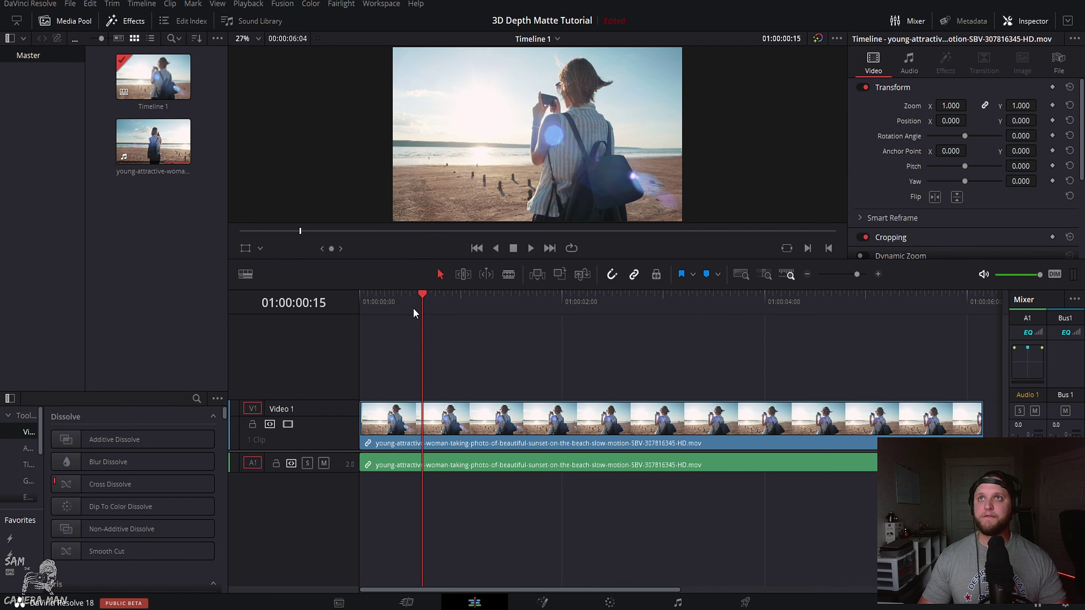
{"action": "left_click", "coordinate": [451, 349]}
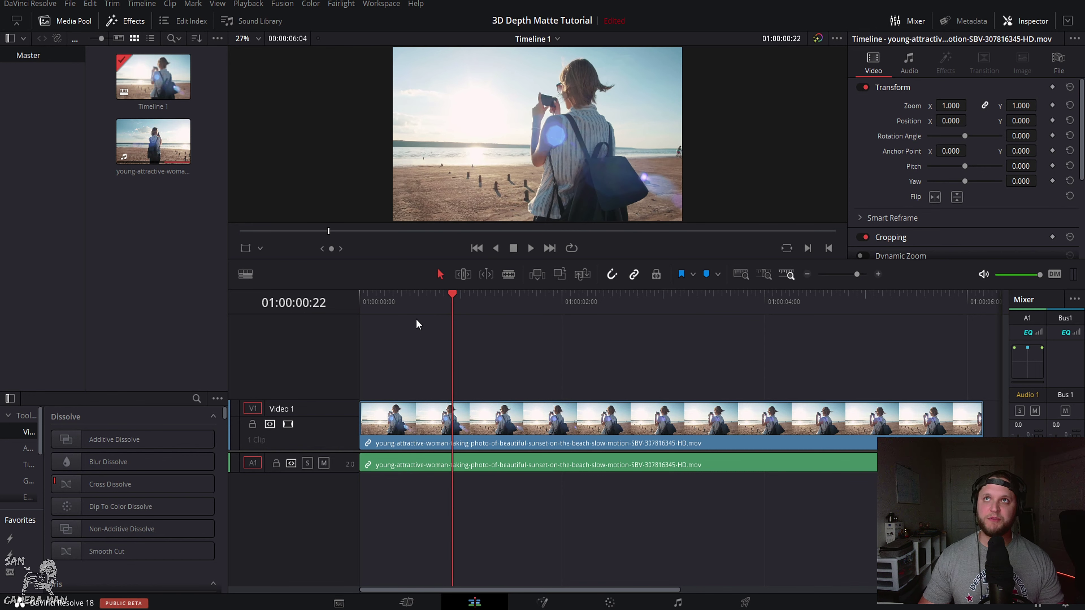
{"action": "left_click", "coordinate": [364, 318]}
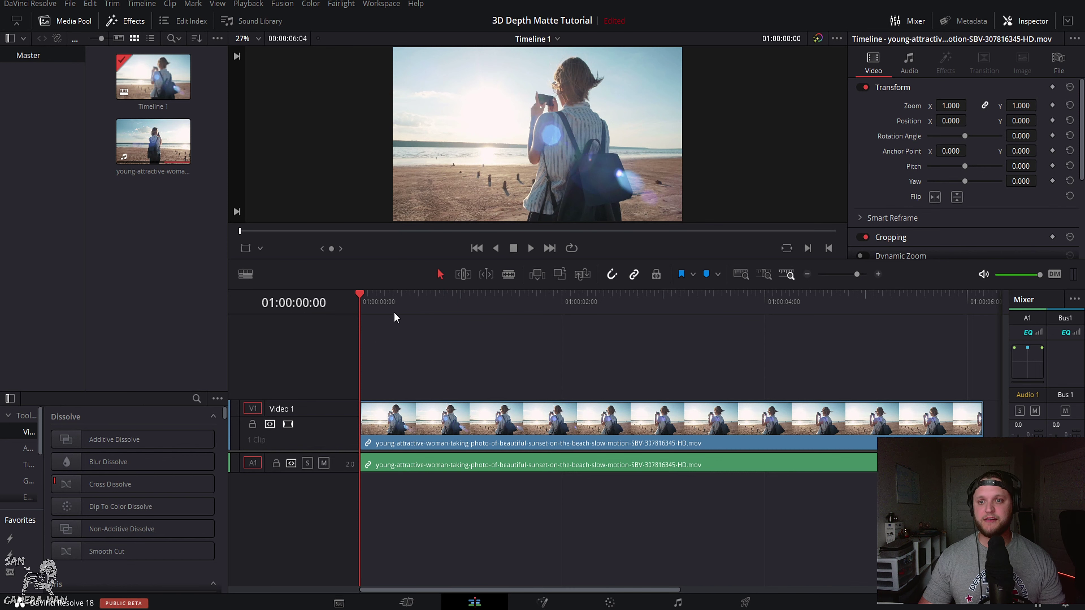
{"action": "left_click", "coordinate": [401, 301]}
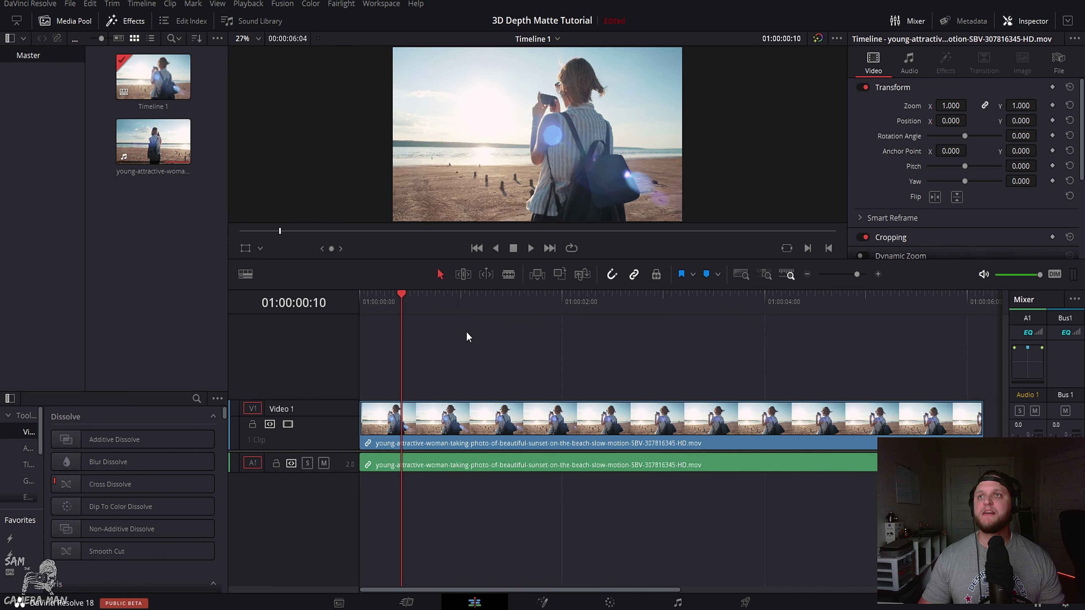
- Switch to the Color page, clear the lens search and move node 01 up-left
{"action": "left_click", "coordinate": [615, 606]}
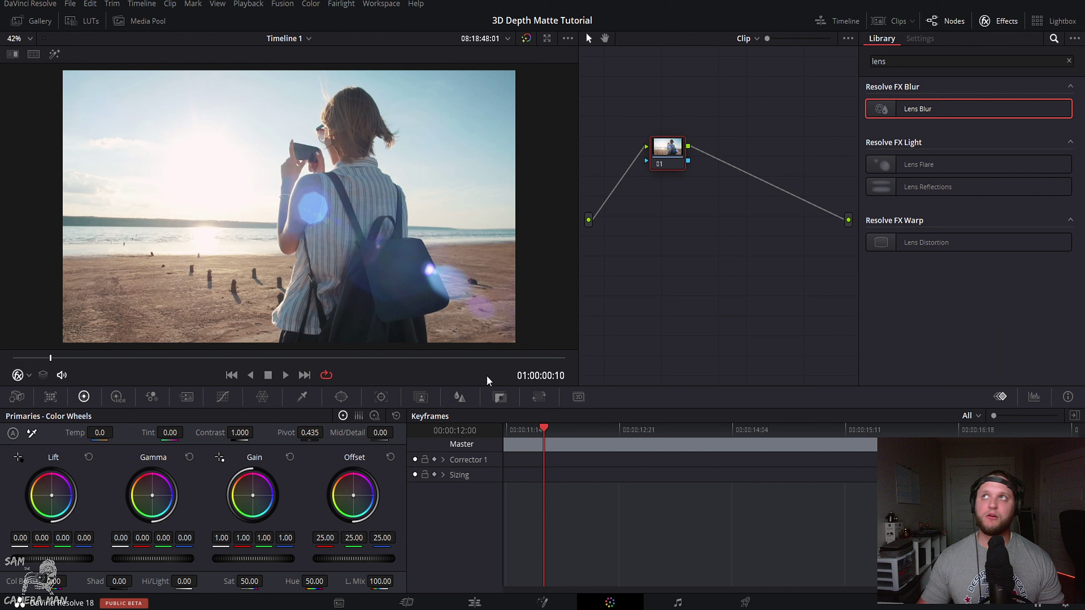
{"action": "left_click", "coordinate": [1069, 60]}
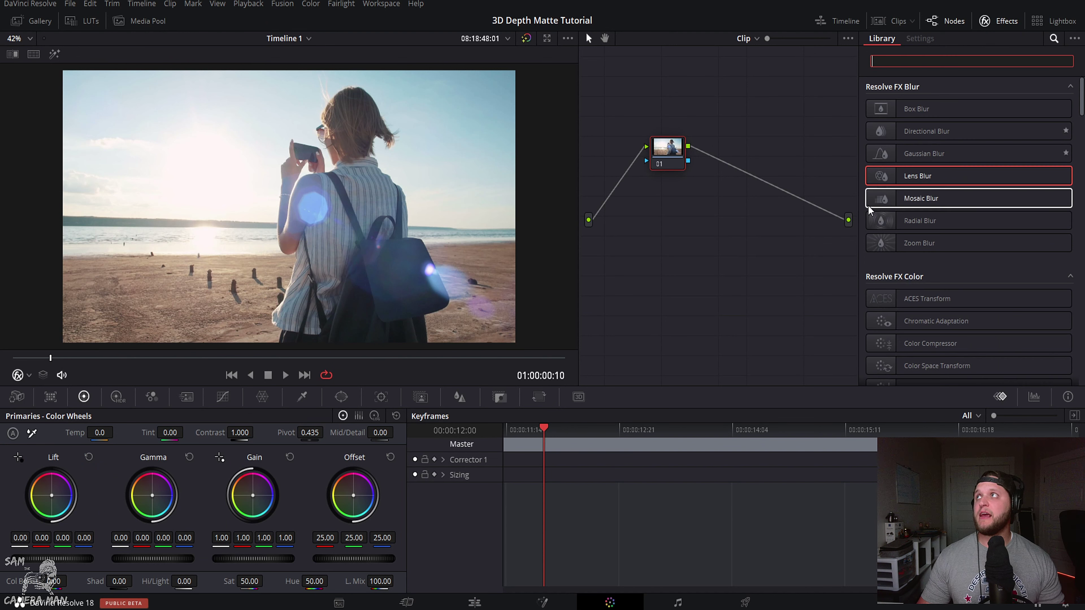
{"action": "left_click_drag", "start_coordinate": [662, 163], "coordinate": [629, 144]}
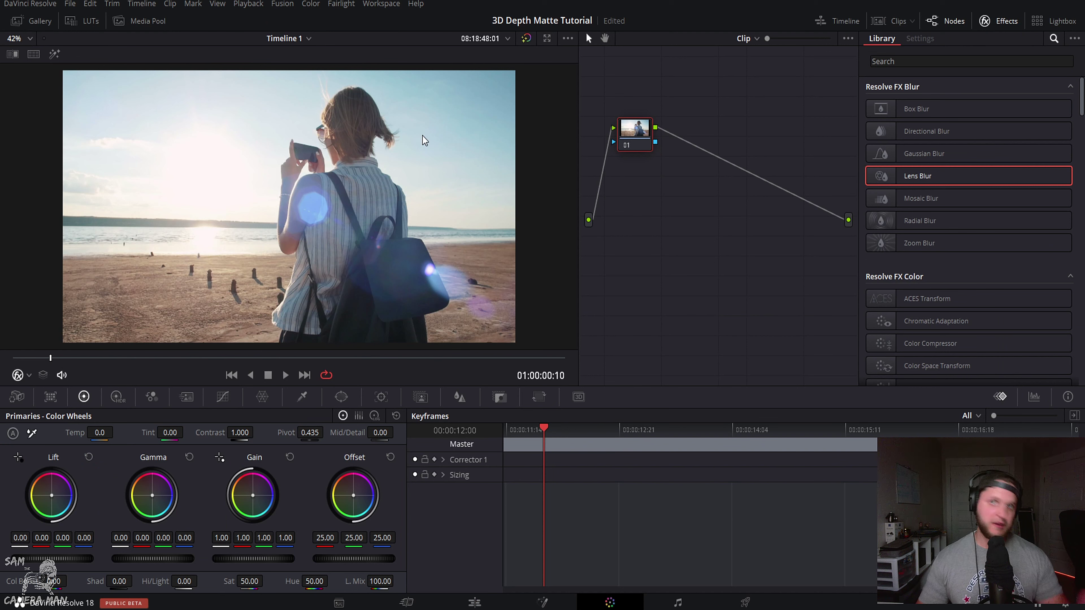
- Toggle the Effects Library and search it for 'dept' to list Depth Map
{"action": "left_click", "coordinate": [1003, 25]}
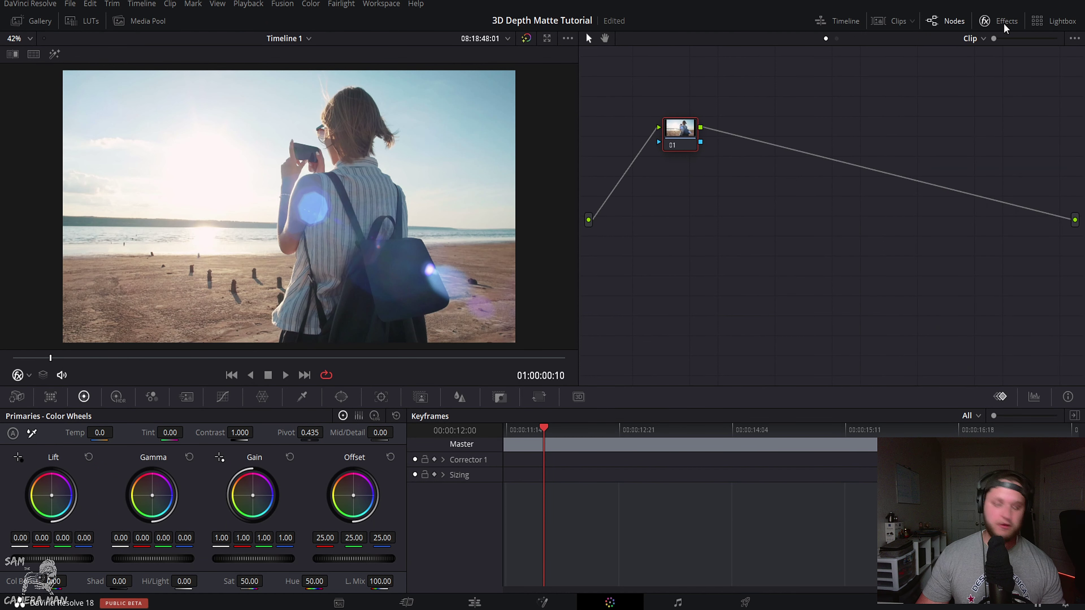
{"action": "left_click", "coordinate": [1004, 25]}
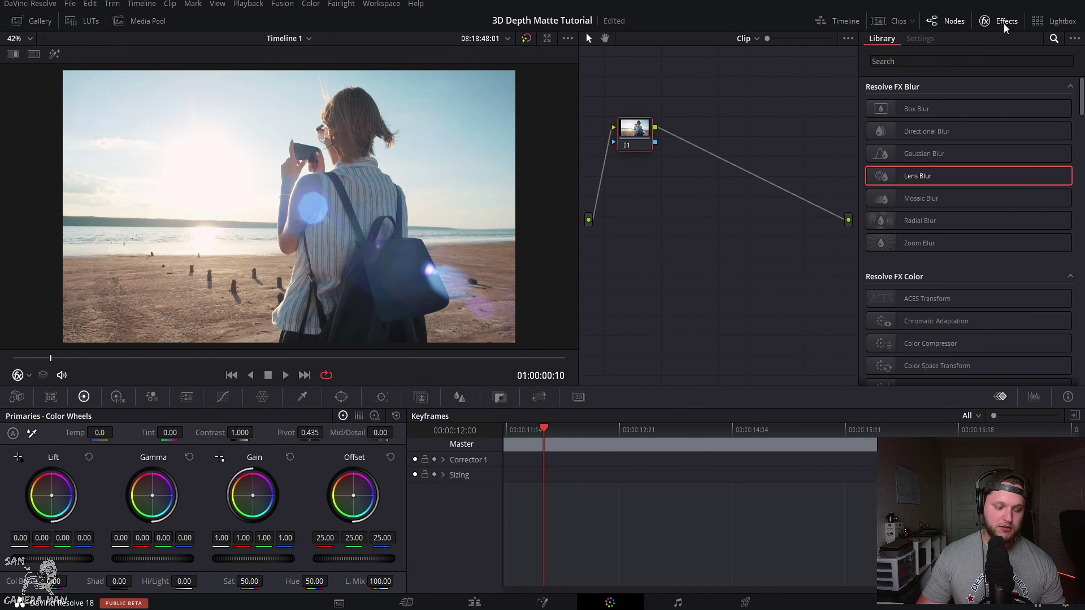
{"action": "left_click", "coordinate": [931, 62]}
{"action": "type", "text": "depth"}
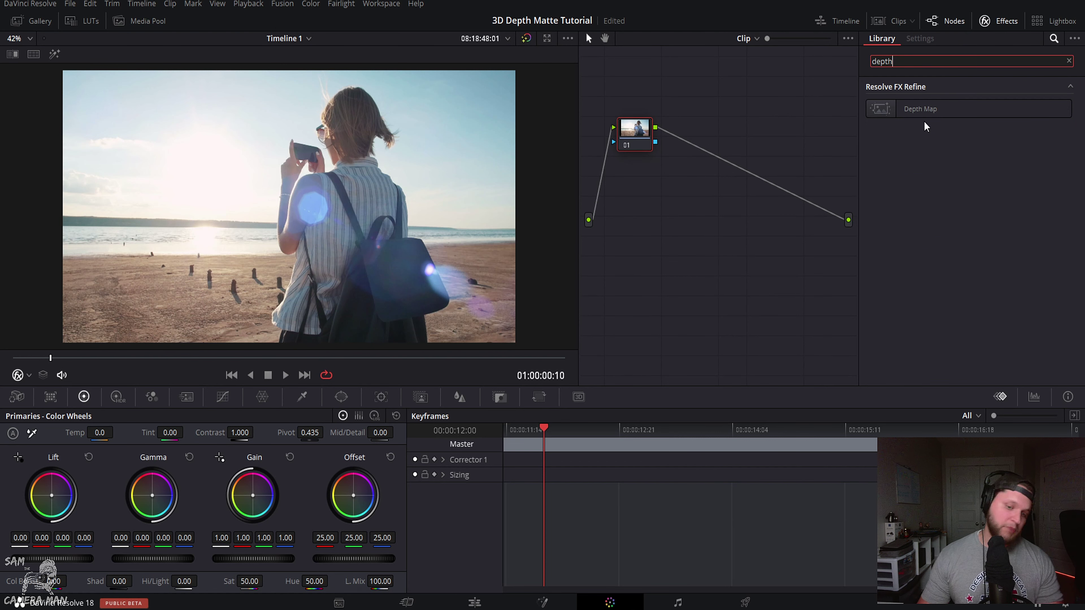
- Drag Depth Map into the node graph, inserting it between node 01 and the output
{"action": "left_click_drag", "start_coordinate": [927, 112], "coordinate": [757, 112]}
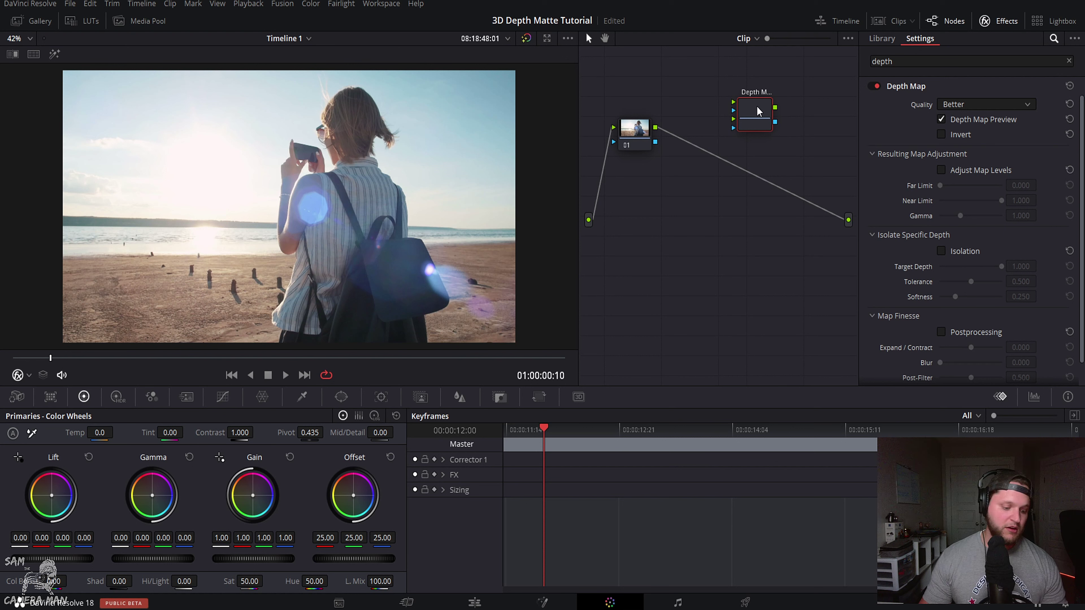
{"action": "left_click_drag", "start_coordinate": [757, 111], "coordinate": [733, 156]}
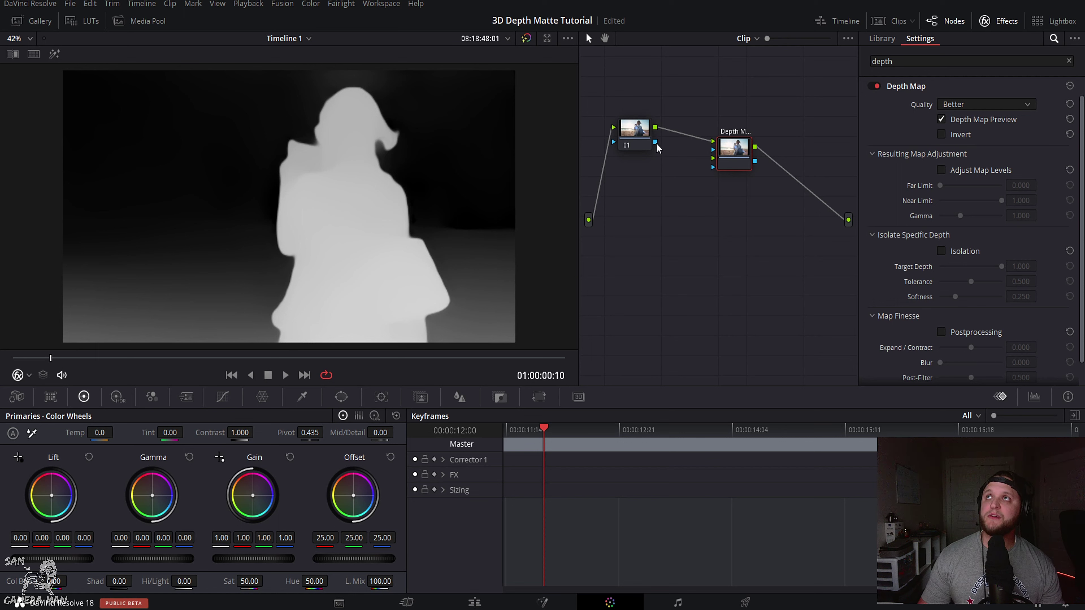
- Wire node 01's key output into Depth Map's second input, then toggle Depth Map Preview off and on
{"action": "left_click_drag", "start_coordinate": [656, 143], "coordinate": [714, 154]}
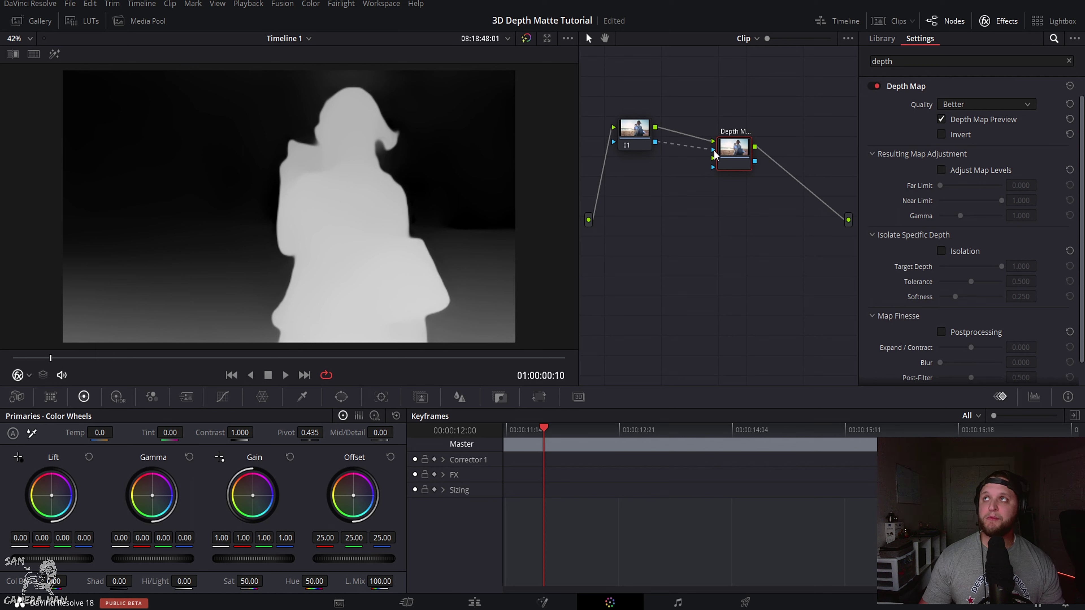
{"action": "left_click_drag", "start_coordinate": [715, 155], "coordinate": [714, 154]}
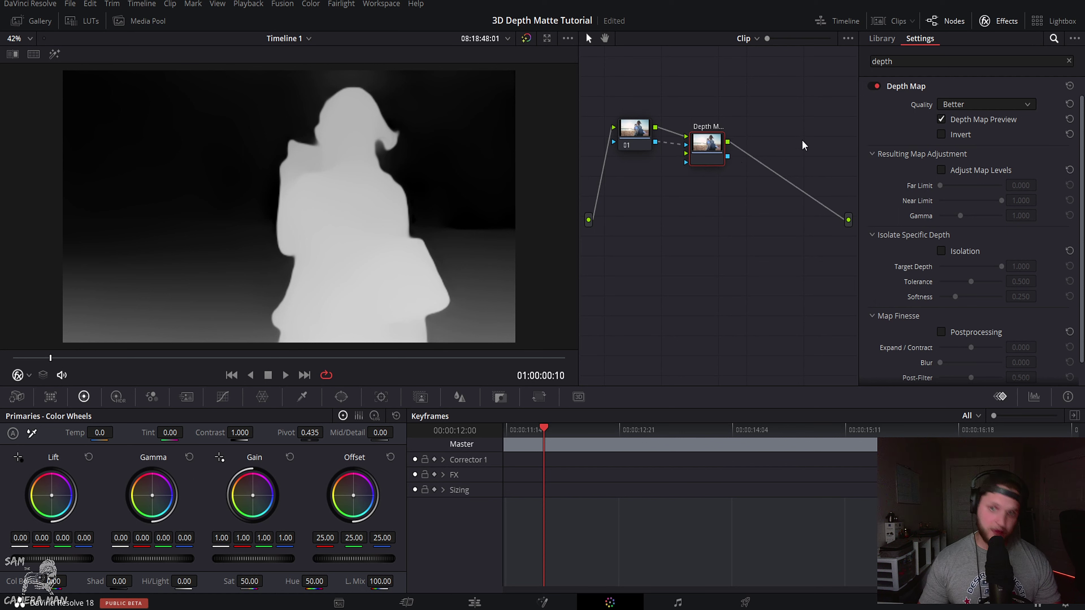
{"action": "left_click", "coordinate": [942, 121]}
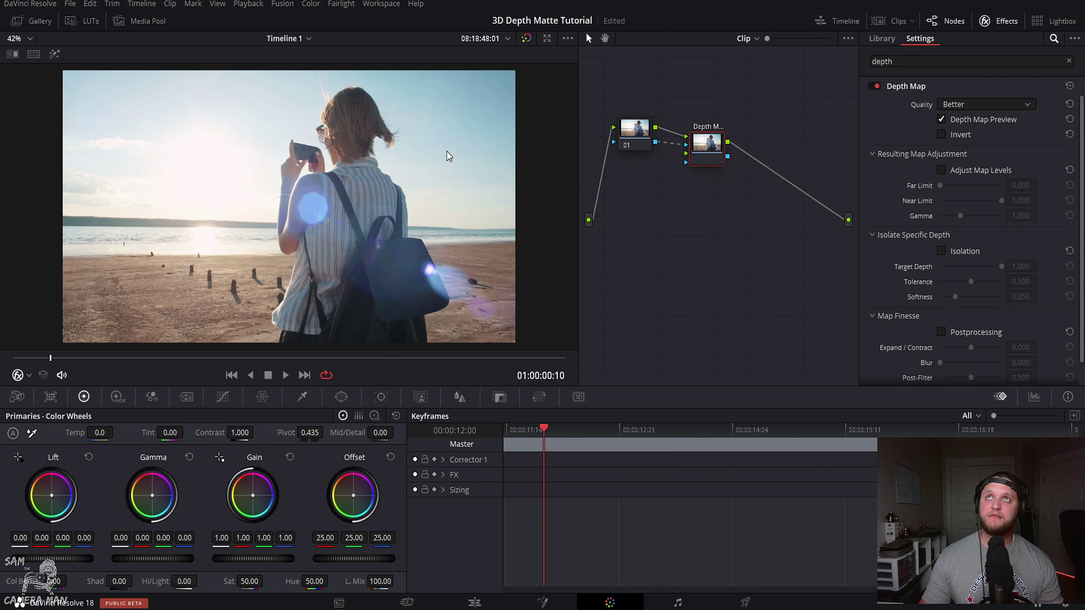
{"action": "left_click", "coordinate": [942, 121]}
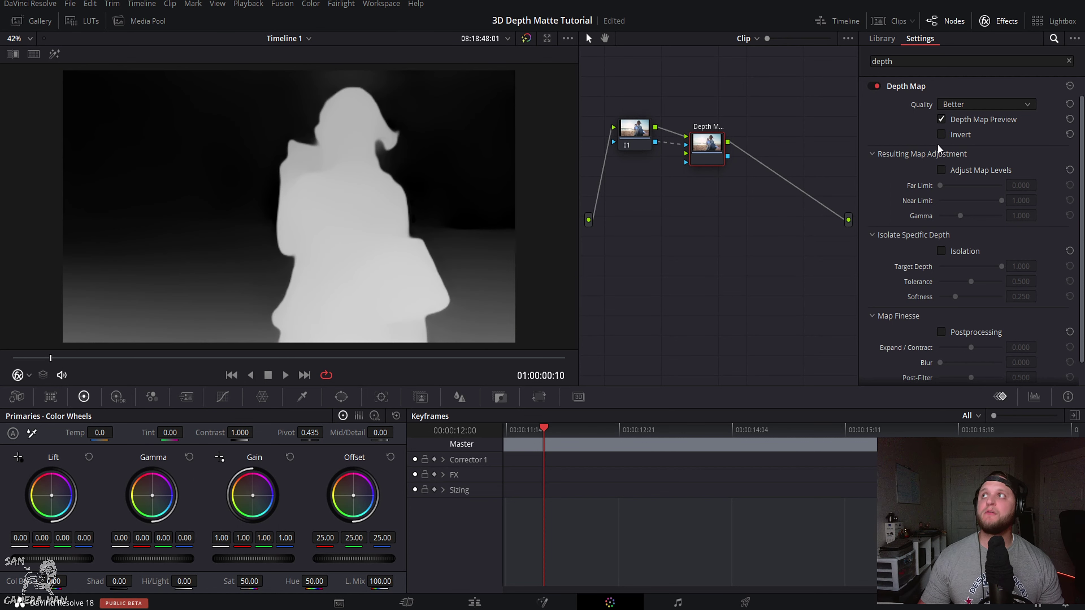
- Check Adjust Map Levels, Isolation and Postprocessing in the Depth Map settings
{"action": "left_click", "coordinate": [941, 171]}
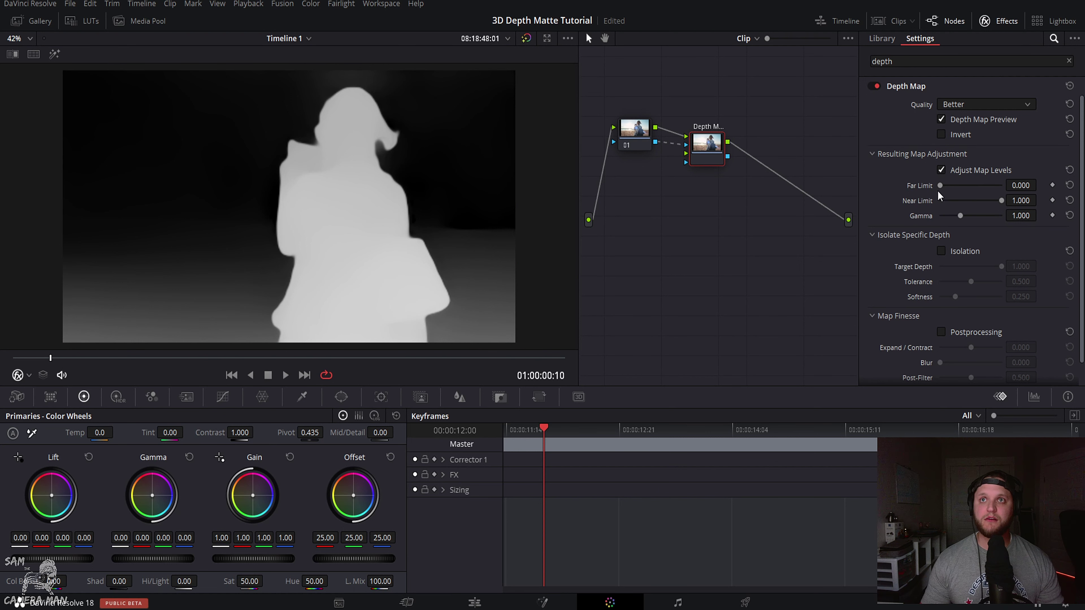
{"action": "left_click", "coordinate": [942, 252]}
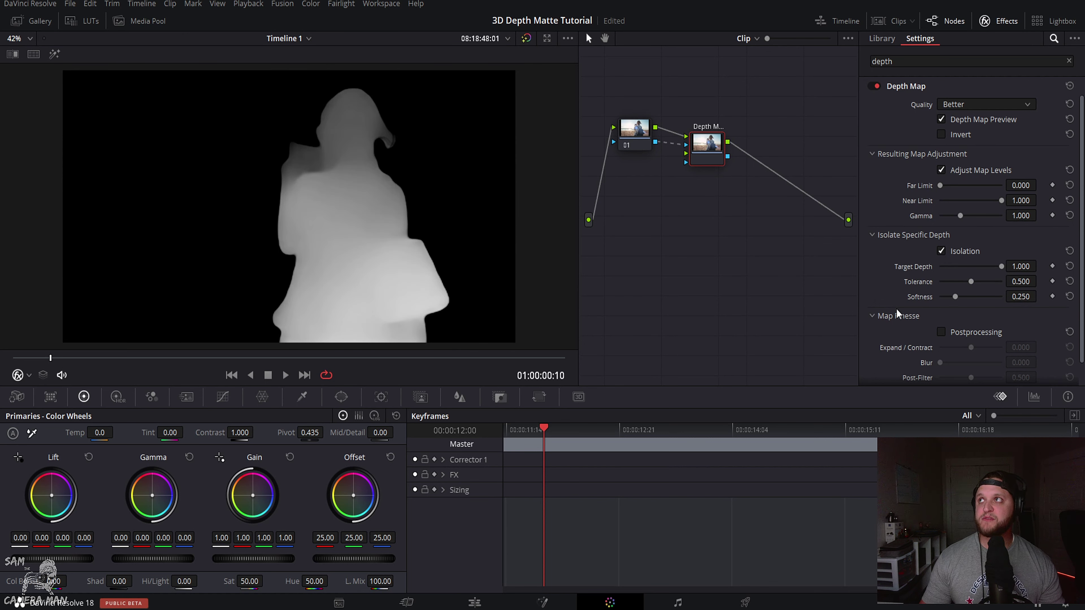
{"action": "scroll", "coordinate": [898, 282], "scroll_direction": "down", "scroll_amount": 1}
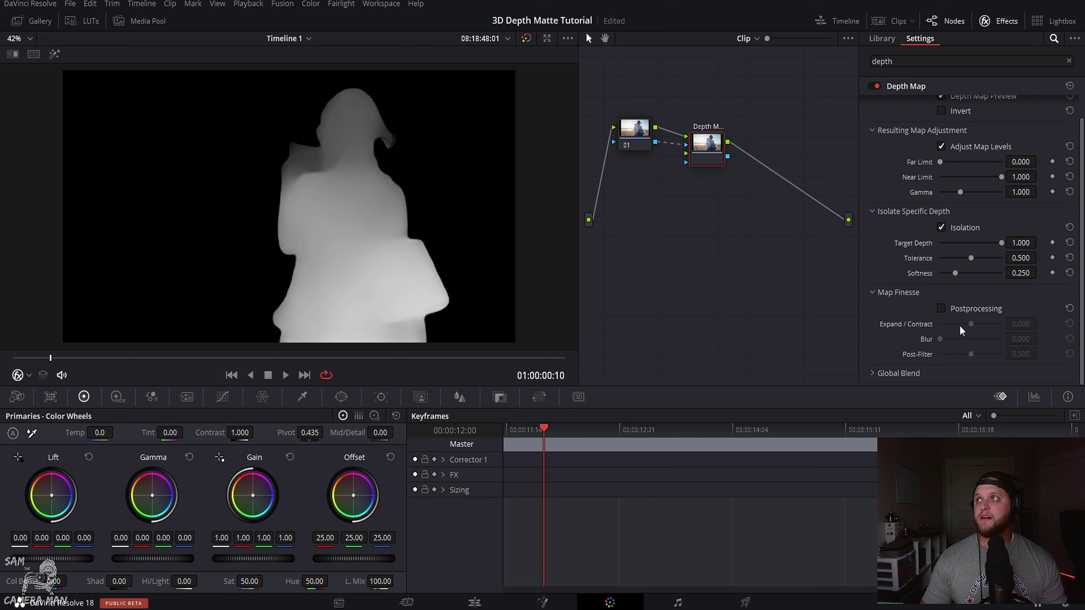
{"action": "left_click", "coordinate": [941, 309]}
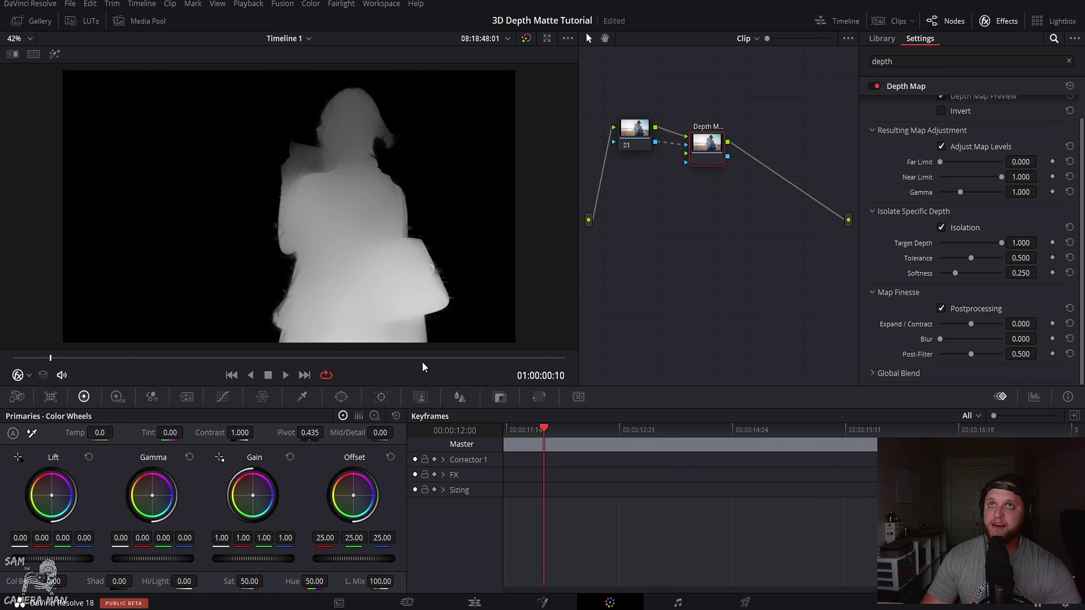
{"action": "scroll", "coordinate": [1048, 246], "scroll_direction": "up", "scroll_amount": 1}
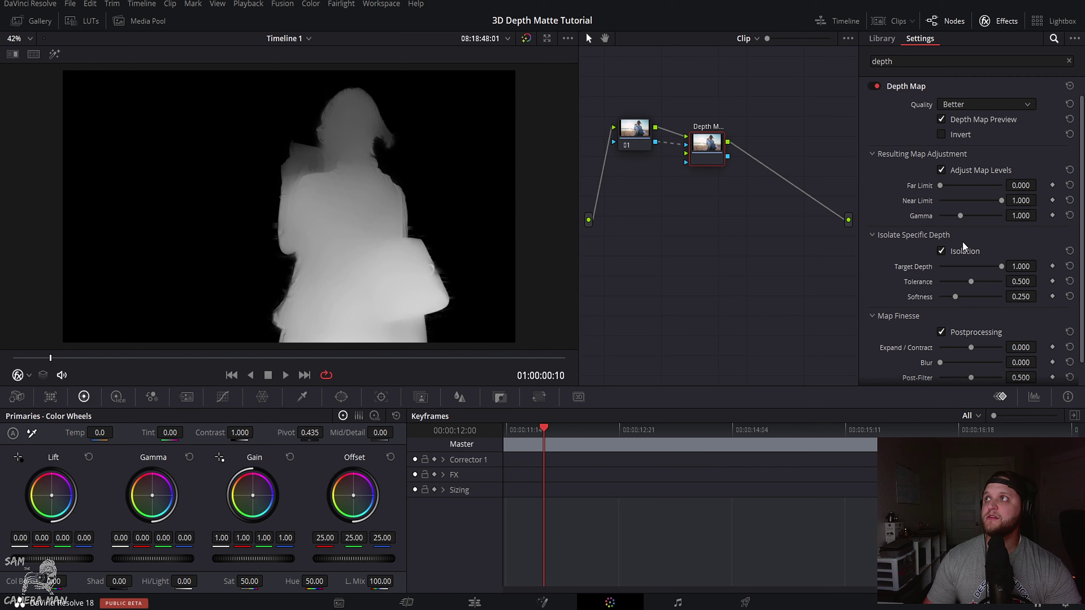
- Set Far Limit to 0.101 and Near Limit to 0.817 for a white subject on black
{"action": "mouse_move", "coordinate": [942, 192]}
{"action": "left_mouse_down"}
{"action": "mouse_move", "coordinate": [966, 193]}
{"action": "mouse_move", "coordinate": [923, 197]}
{"action": "left_mouse_up"}
{"action": "left_click_drag", "start_coordinate": [1001, 201], "coordinate": [985, 204]}
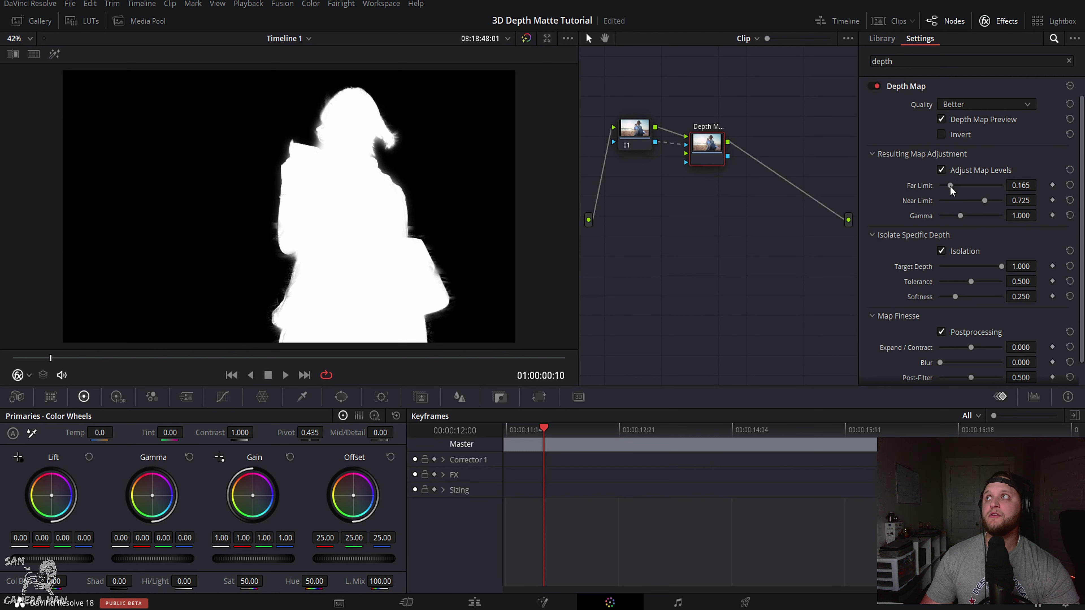
{"action": "left_click_drag", "start_coordinate": [950, 191], "coordinate": [960, 192]}
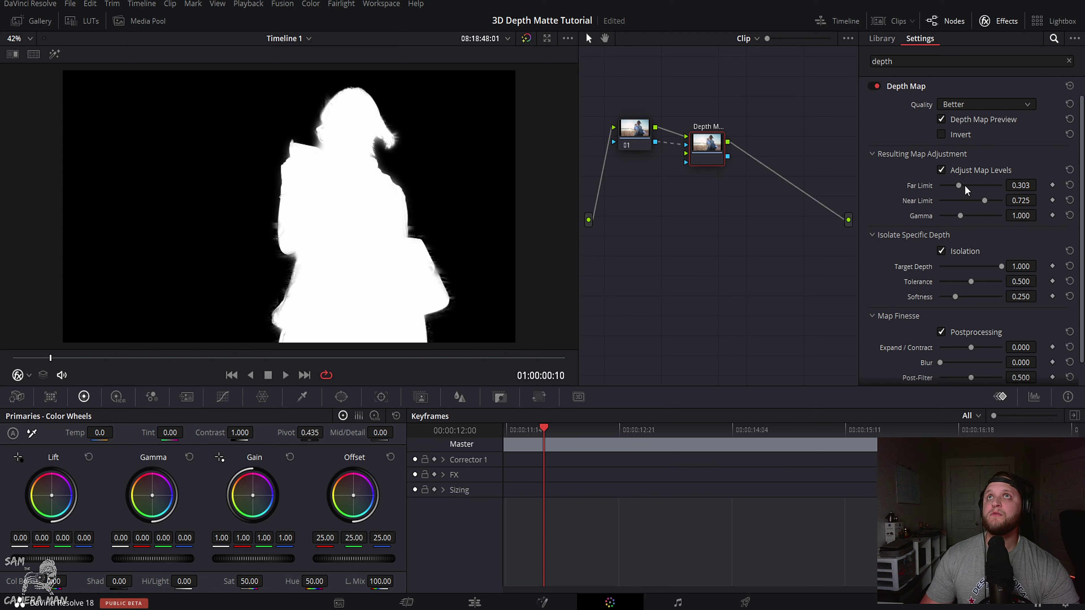
{"action": "left_click_drag", "start_coordinate": [981, 185], "coordinate": [972, 186]}
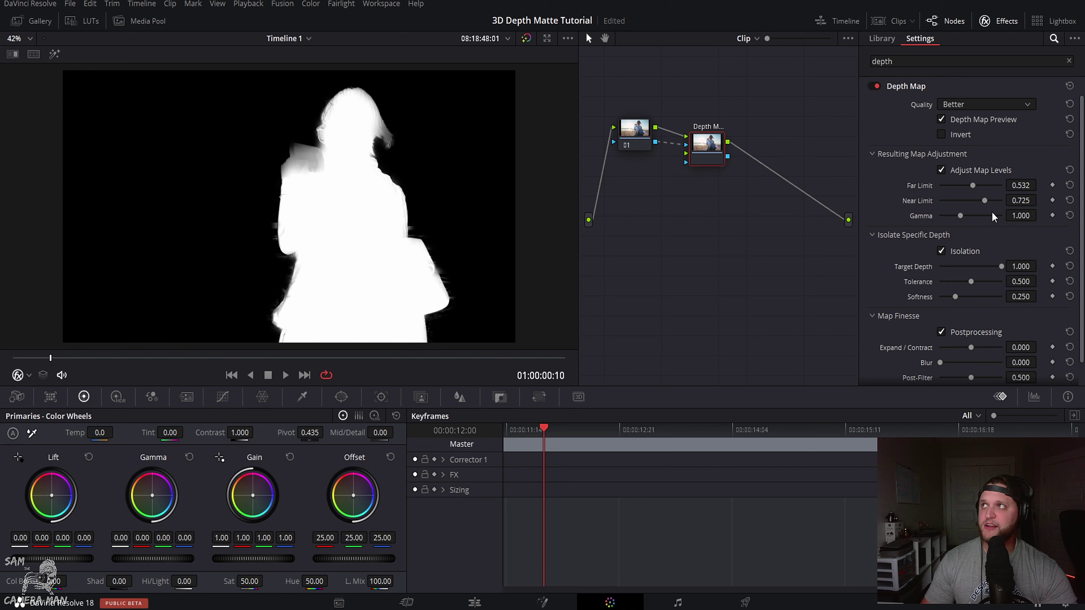
{"action": "left_click_drag", "start_coordinate": [985, 201], "coordinate": [965, 186]}
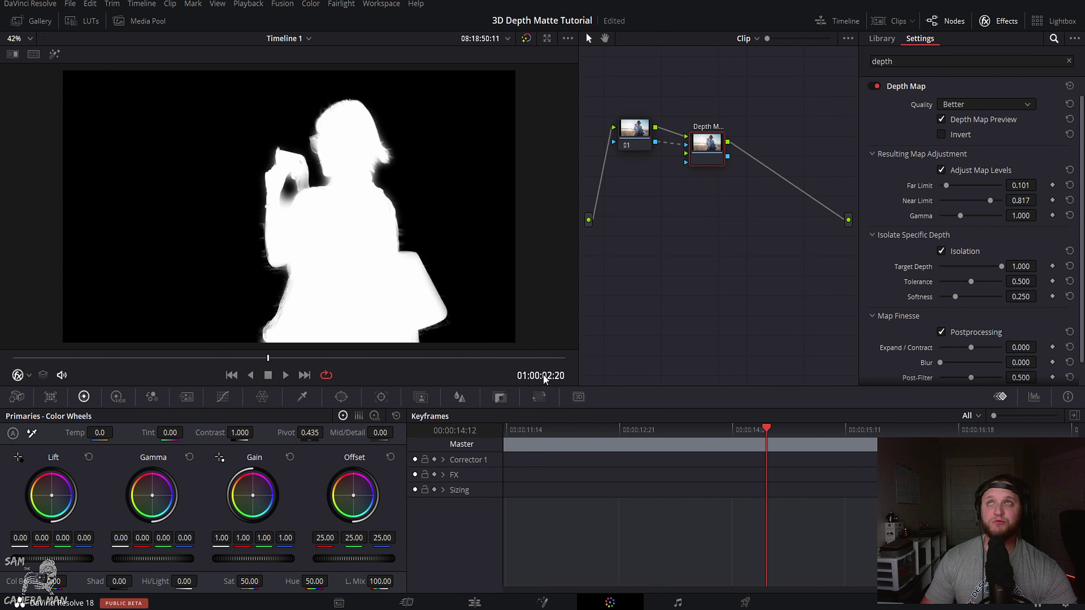
- Test Target Depth, reset it to 1.000, and adjust the isolation tolerance
{"action": "left_click_drag", "start_coordinate": [991, 267], "coordinate": [969, 267]}
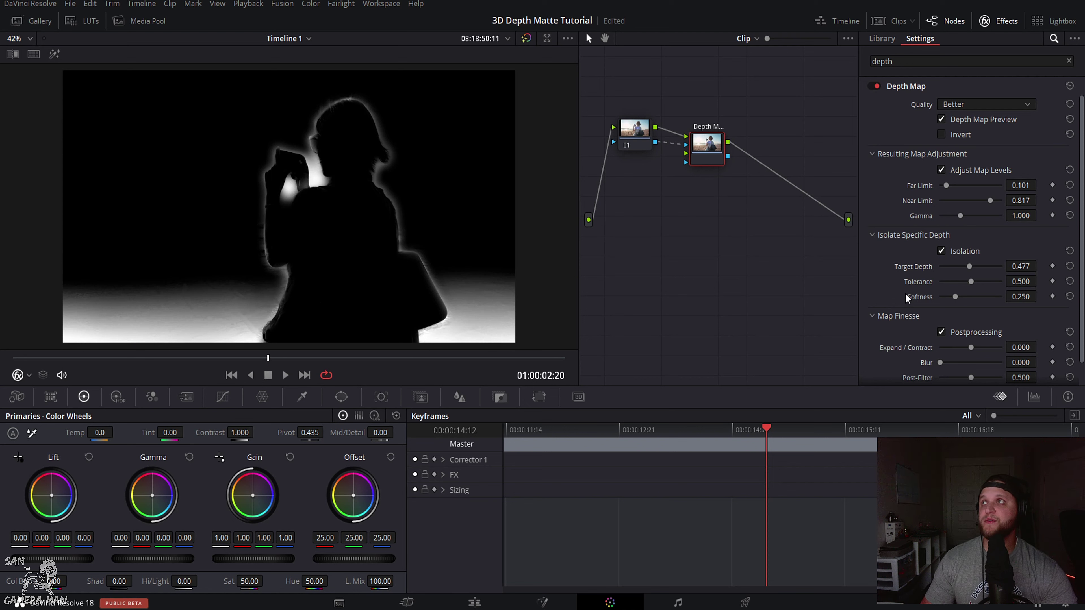
{"action": "left_click_drag", "start_coordinate": [969, 266], "coordinate": [980, 265]}
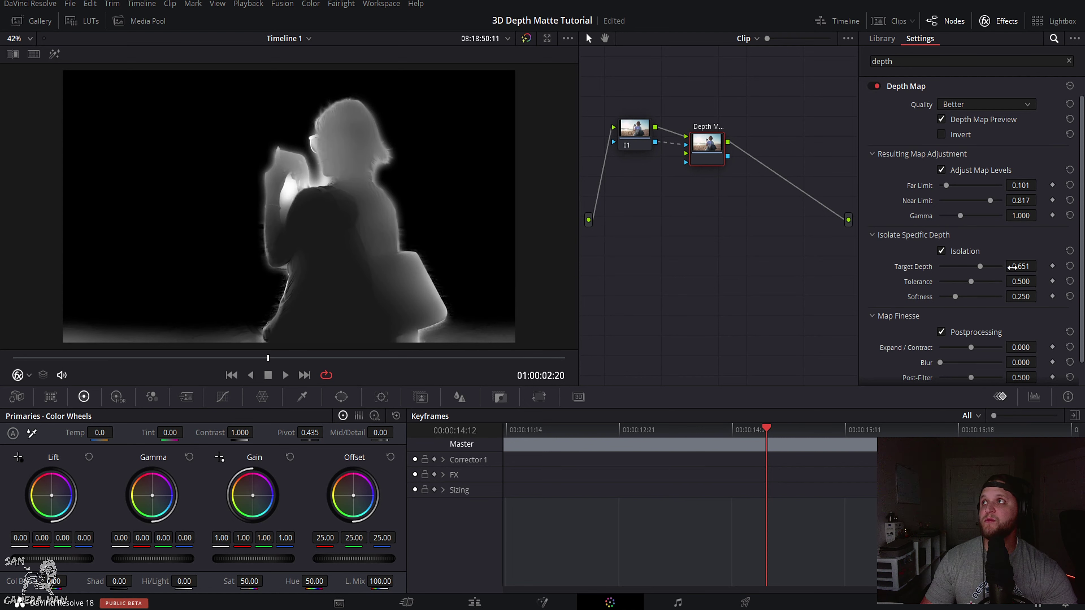
{"action": "left_click", "coordinate": [1070, 266]}
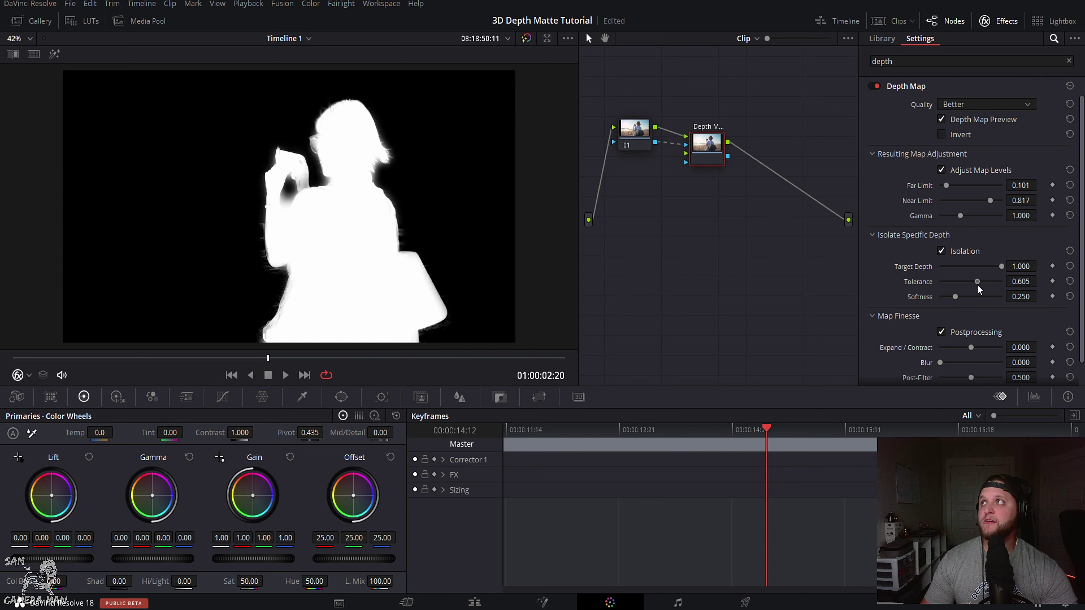
{"action": "mouse_move", "coordinate": [979, 286]}
{"action": "left_mouse_down"}
{"action": "mouse_move", "coordinate": [1012, 284]}
{"action": "mouse_move", "coordinate": [950, 281]}
{"action": "mouse_move", "coordinate": [971, 281]}
{"action": "left_mouse_up"}
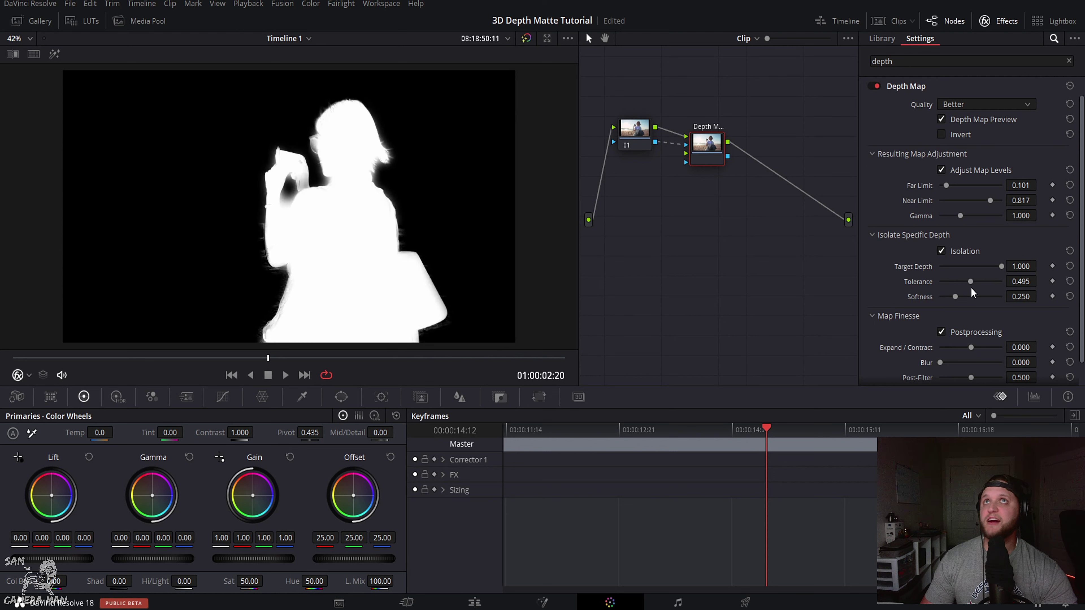
- Try a matte blur, reset Blur to 0.000, and turn off Depth Map Preview
{"action": "scroll", "coordinate": [944, 297], "scroll_direction": "down", "scroll_amount": 1}
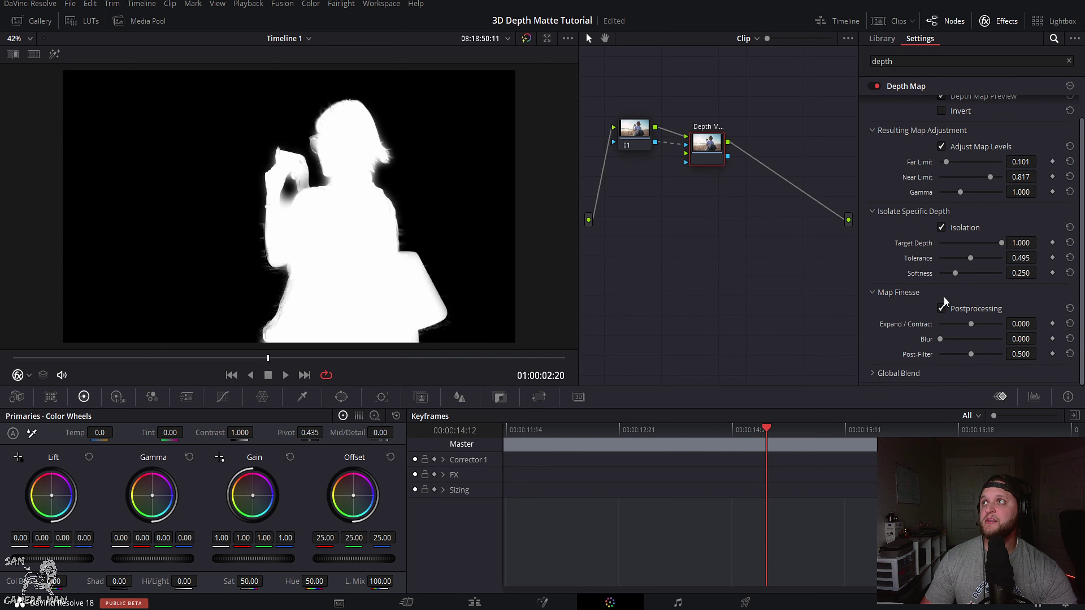
{"action": "mouse_move", "coordinate": [952, 343]}
{"action": "left_mouse_down"}
{"action": "mouse_move", "coordinate": [997, 342]}
{"action": "mouse_move", "coordinate": [940, 346]}
{"action": "left_mouse_up"}
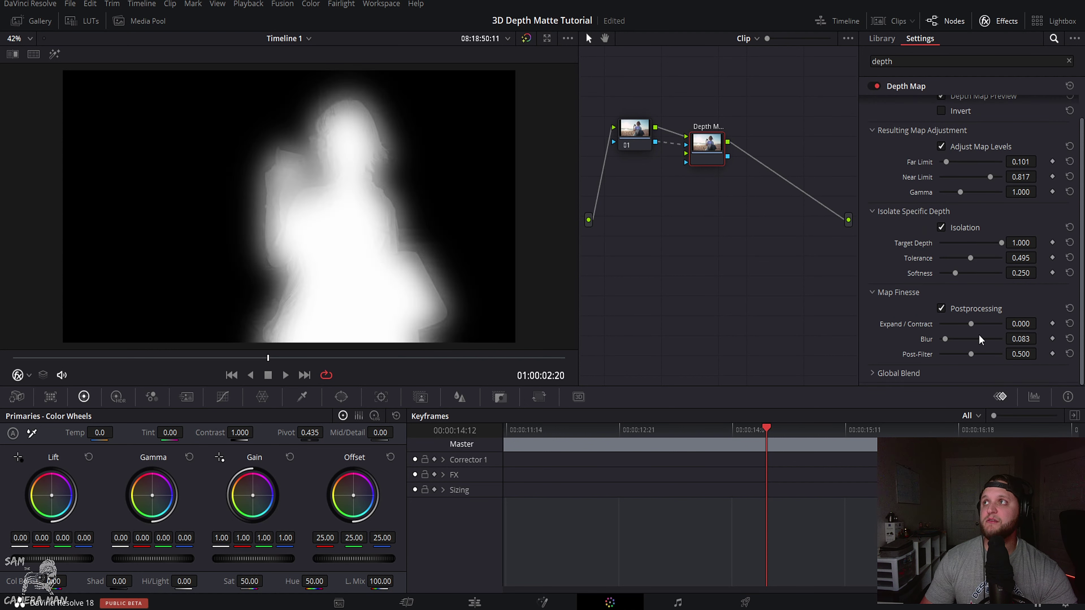
{"action": "left_click", "coordinate": [1069, 339]}
{"action": "scroll", "coordinate": [942, 120], "scroll_direction": "up", "scroll_amount": 1}
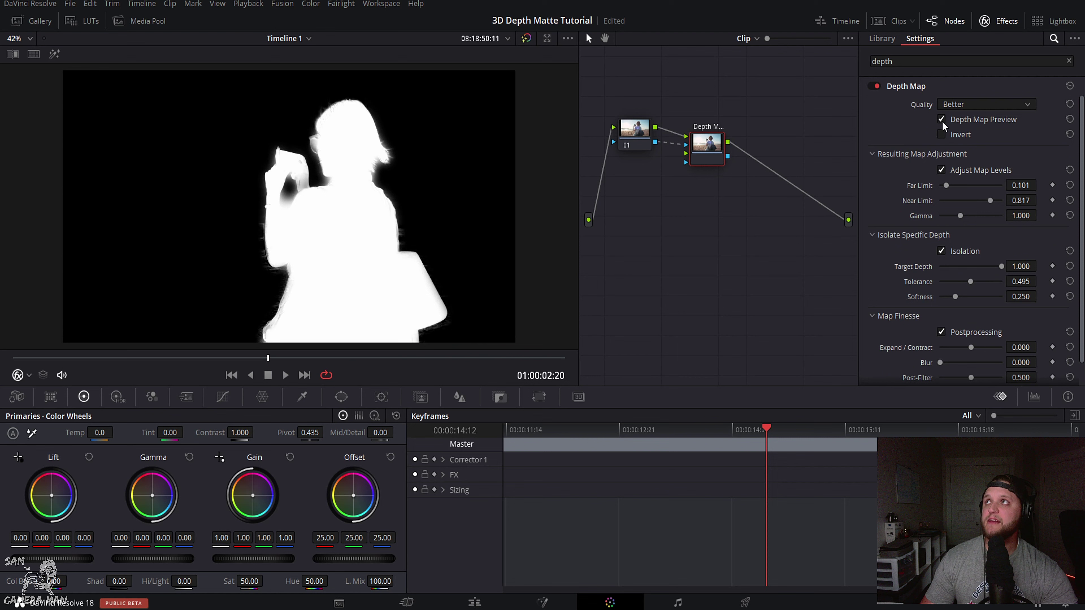
{"action": "left_click", "coordinate": [942, 120]}
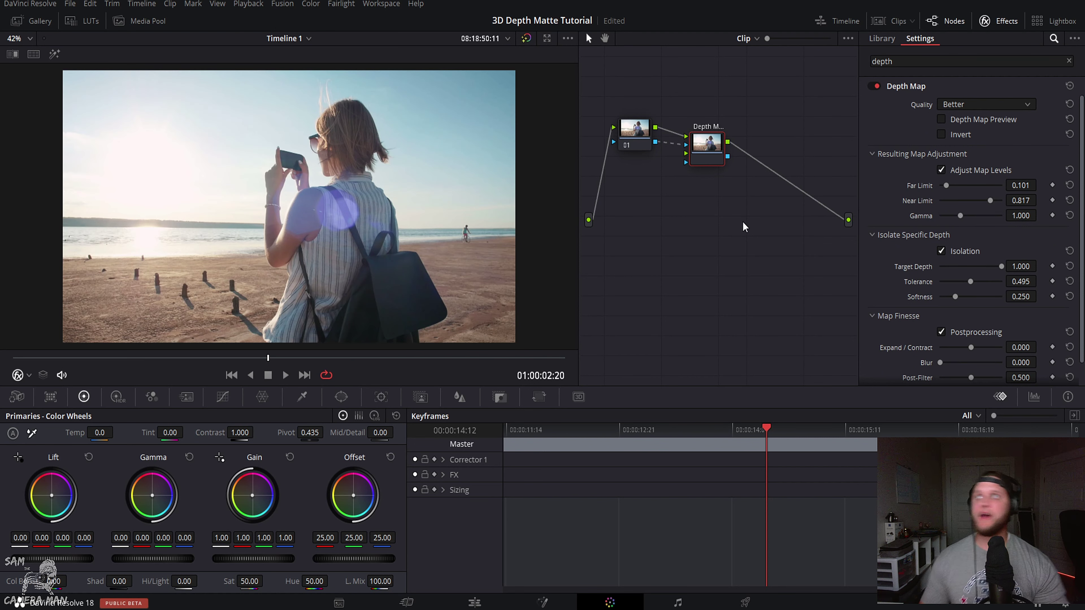
- Add node 03 fed by the Depth Map matte, trying then undoing Saturation and Gain changes
{"action": "key", "text": "alt+s"}
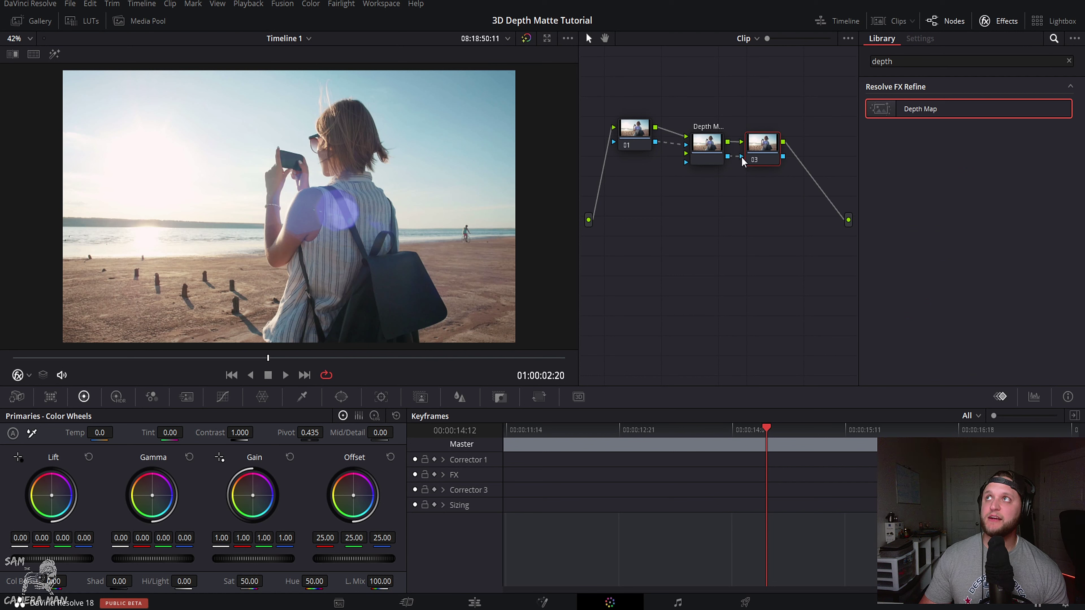
{"action": "left_click_drag", "start_coordinate": [742, 157], "coordinate": [755, 157]}
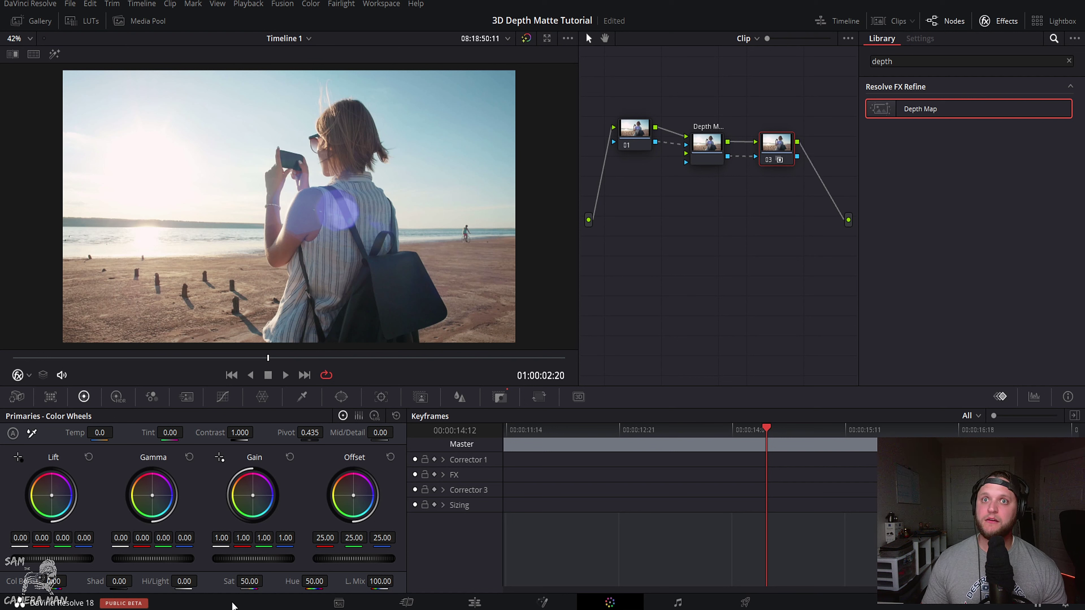
{"action": "left_click_drag", "start_coordinate": [248, 582], "coordinate": [282, 580]}
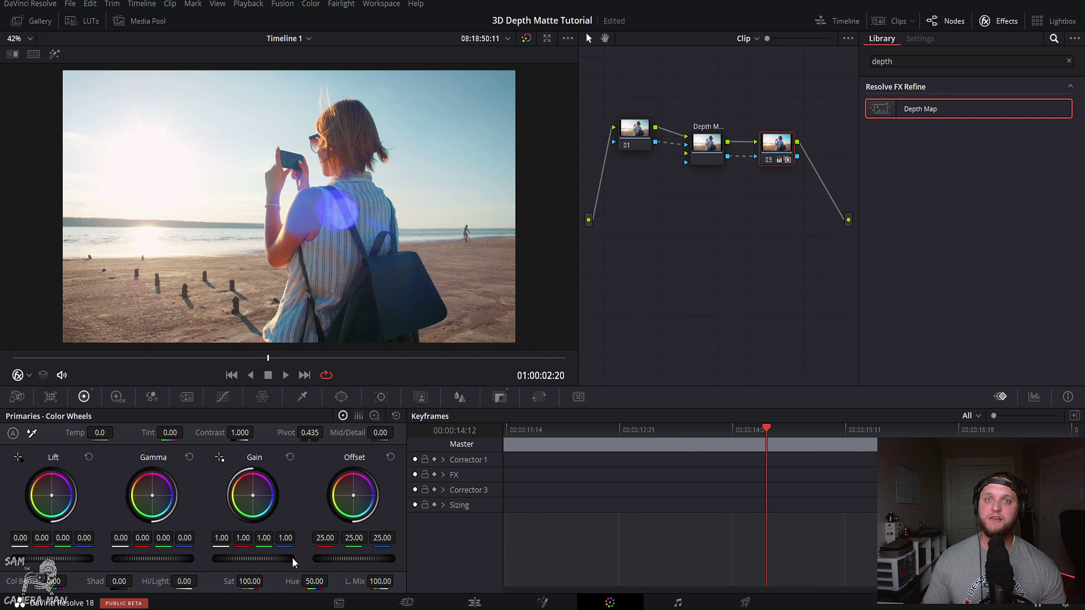
{"action": "key", "text": "ctrl+z"}
{"action": "left_click_drag", "start_coordinate": [250, 494], "coordinate": [248, 482]}
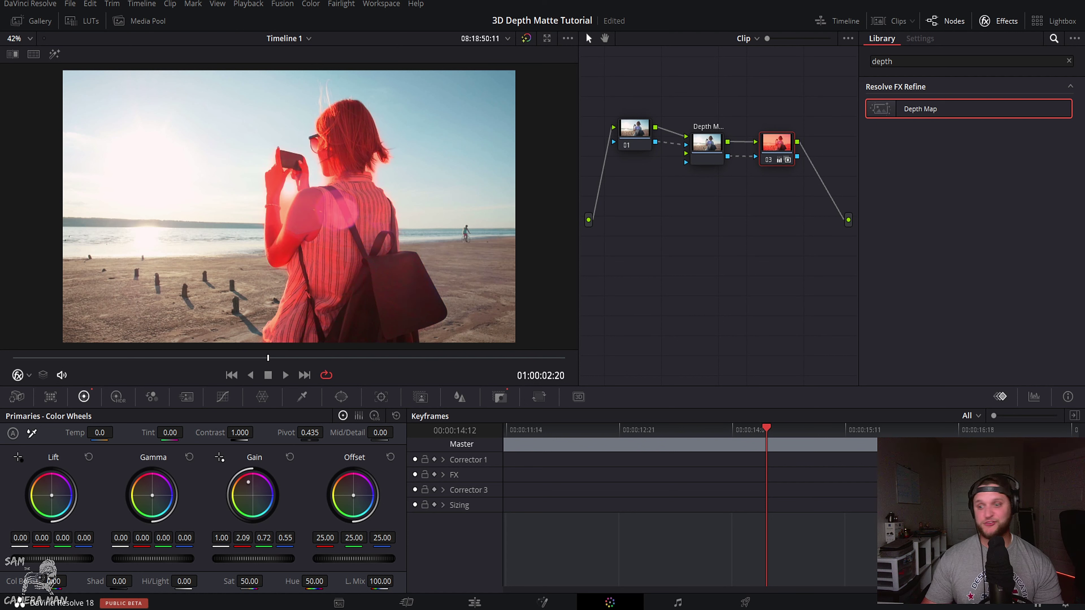
{"action": "double_click", "coordinate": [252, 487]}
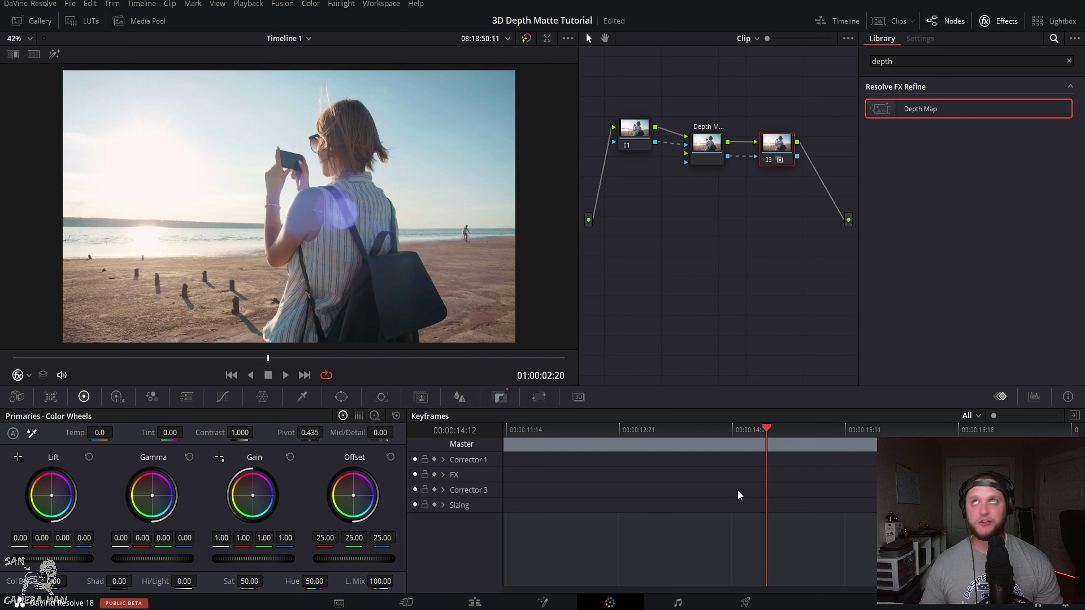
- Delete node 03 and add an Alpha Output fed by the Depth Map key output
{"action": "right_click", "coordinate": [770, 161]}
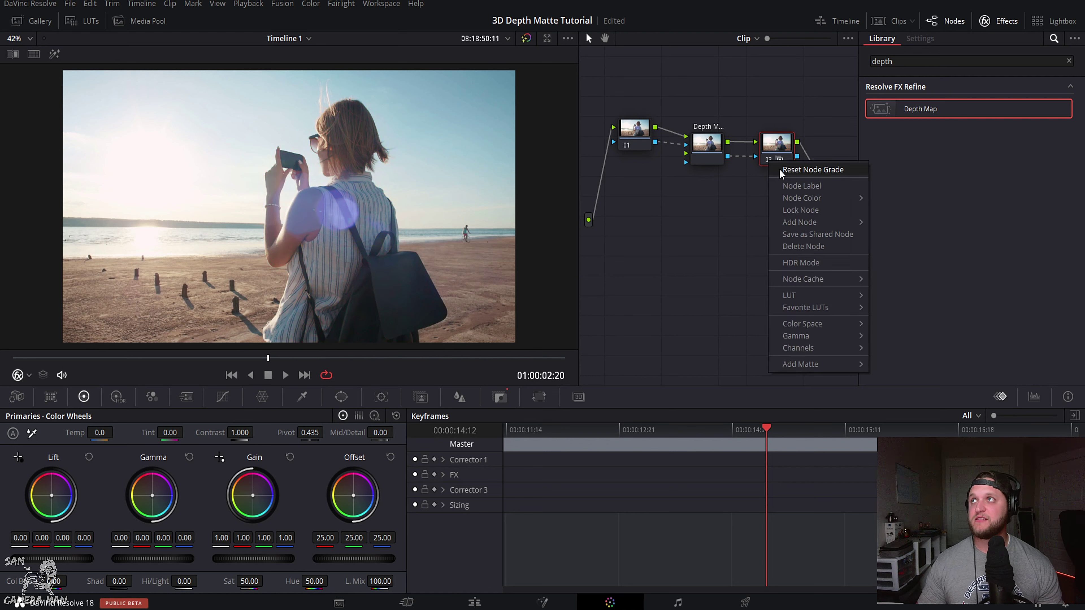
{"action": "left_click", "coordinate": [780, 144]}
{"action": "key", "text": "Delete"}
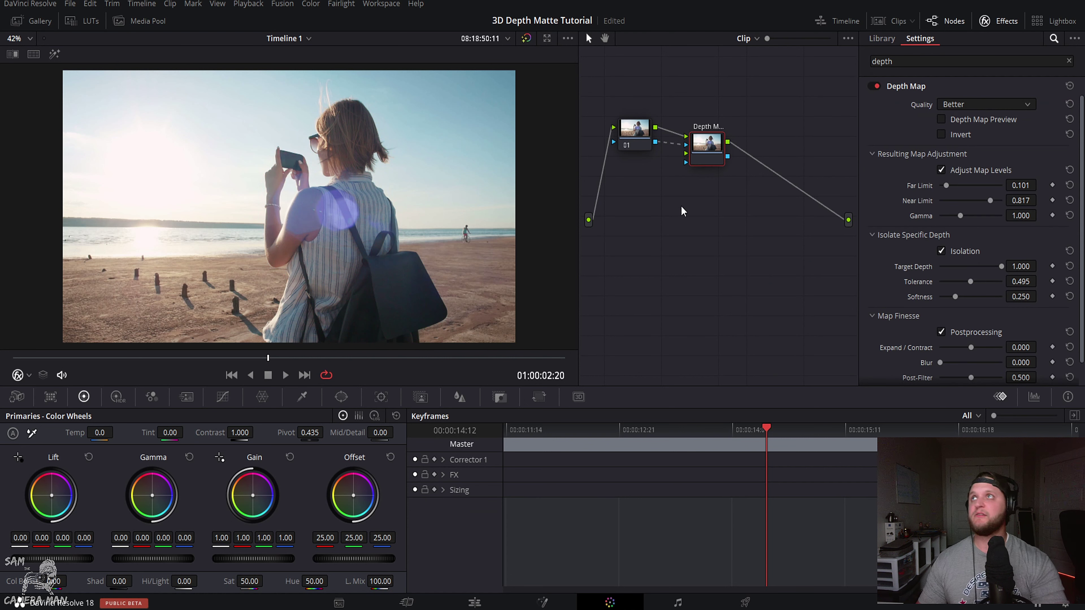
{"action": "right_click", "coordinate": [746, 255]}
{"action": "left_click", "coordinate": [771, 304]}
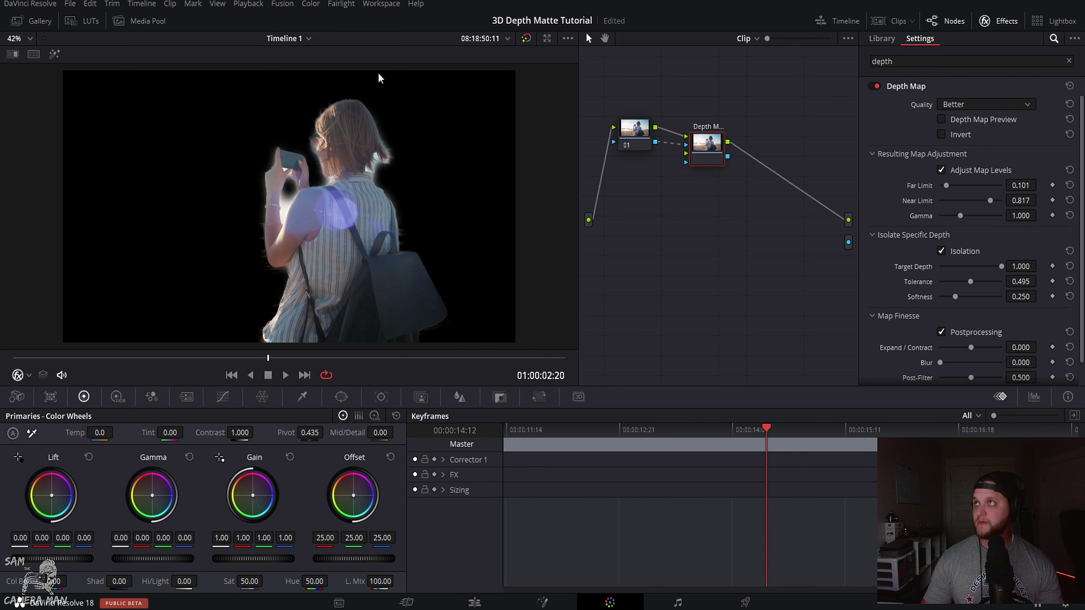
- Disconnect the alpha output and add a new node 03 fed by the Depth Map matte
{"action": "left_click_drag", "start_coordinate": [842, 238], "coordinate": [837, 304]}
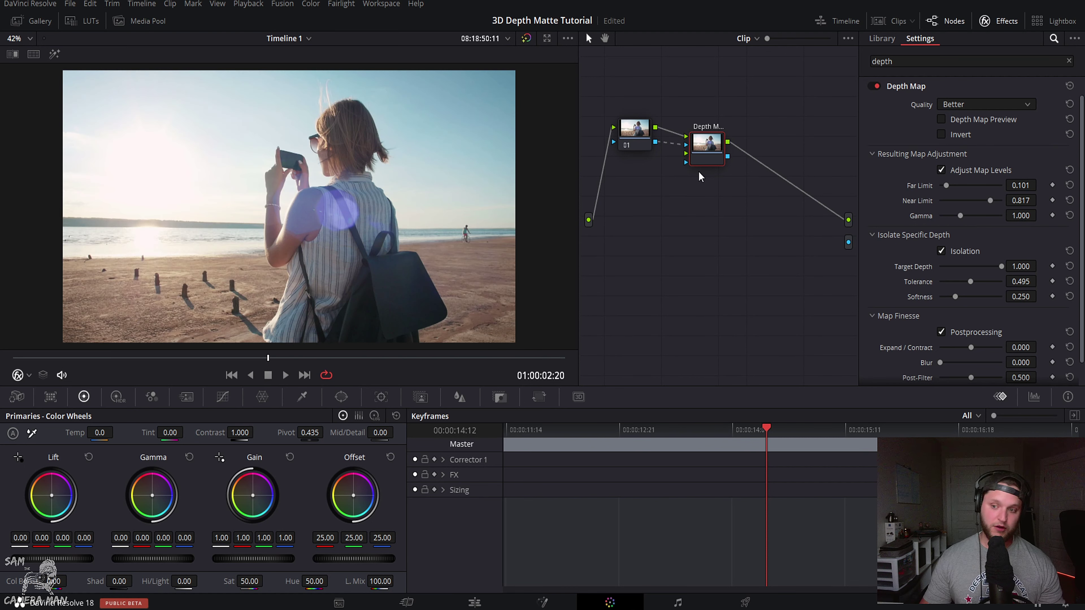
{"action": "key", "text": "alt+s"}
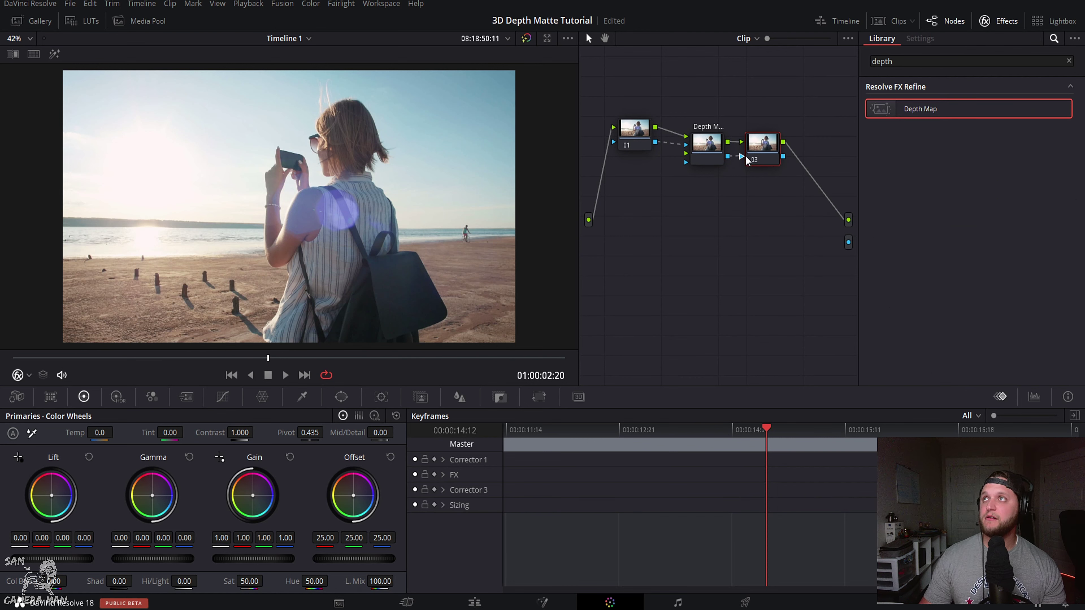
{"action": "left_click_drag", "start_coordinate": [745, 156], "coordinate": [745, 156]}
- Search the effects for 'lens' and apply Lens Blur to node 03
{"action": "double_click", "coordinate": [935, 63]}
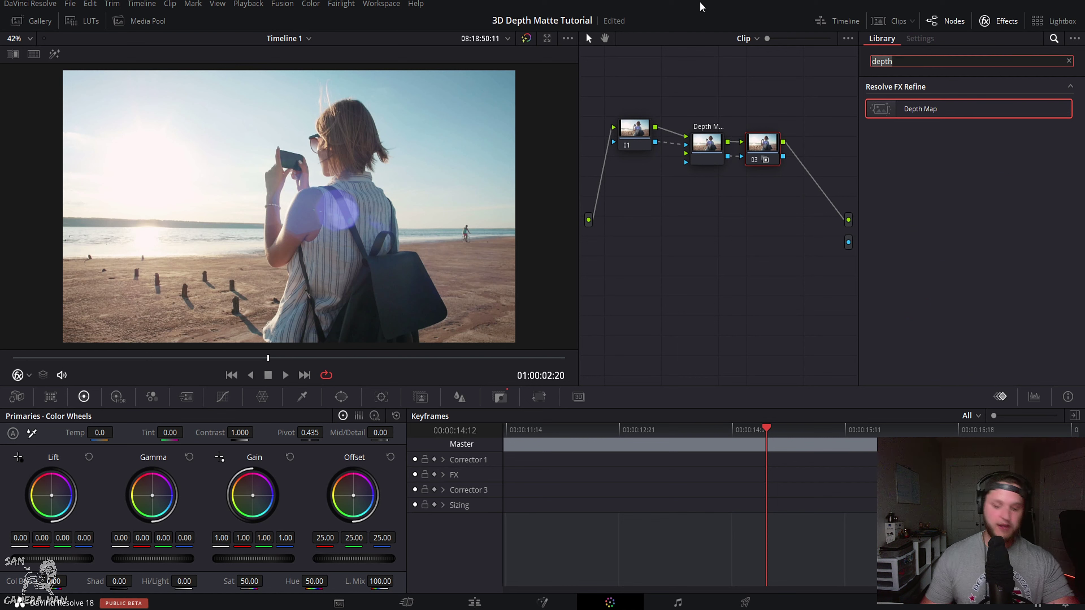
{"action": "type", "text": "lens"}
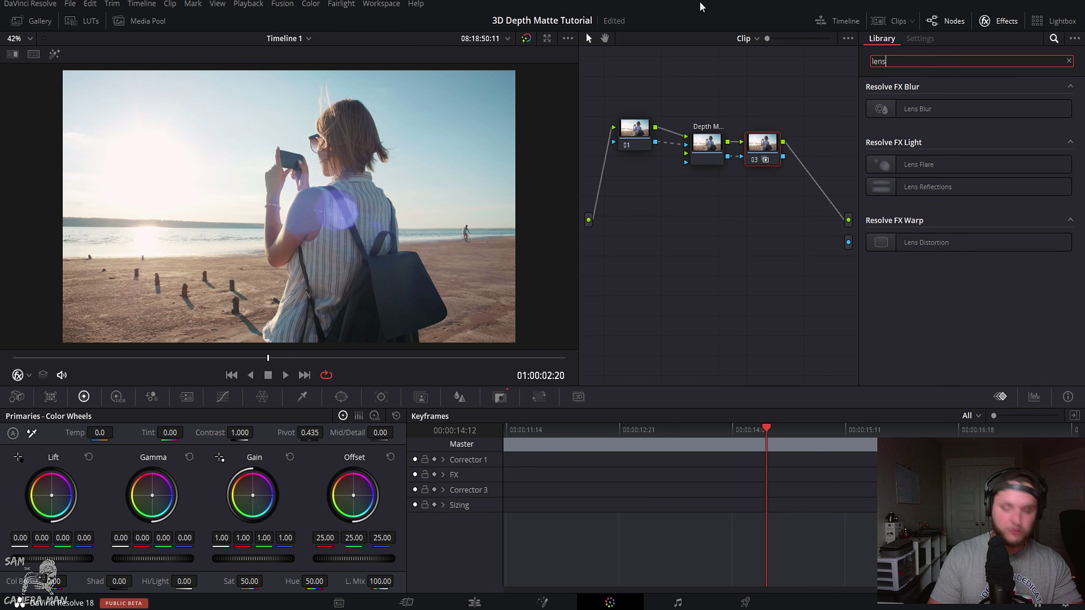
{"action": "left_click_drag", "start_coordinate": [919, 108], "coordinate": [765, 143]}
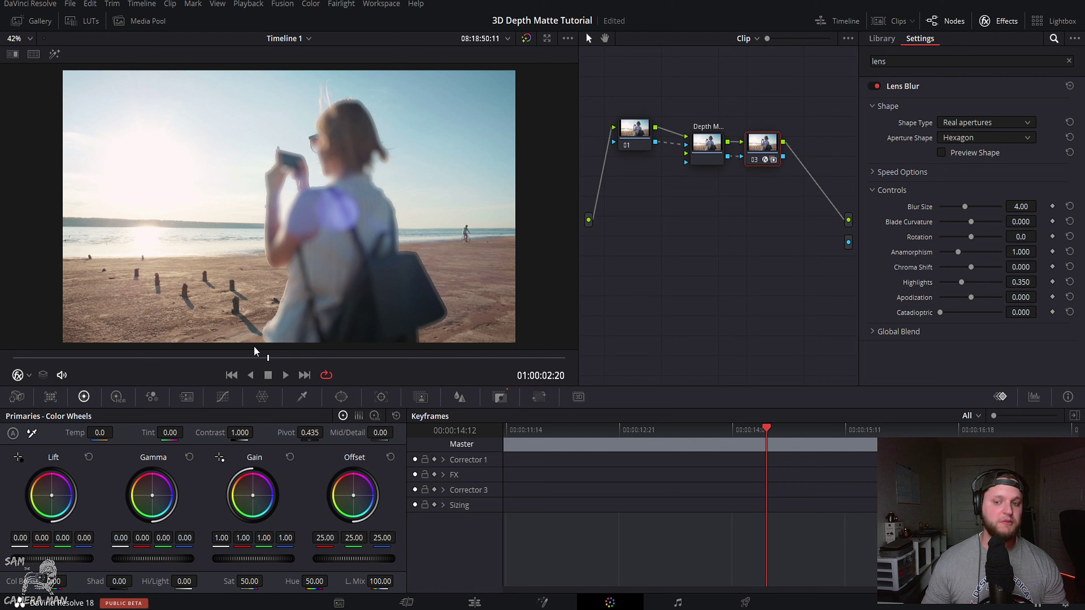
- Review the Depth Map settings, then reset node 03's Lens Blur Size and set it to 3.39
{"action": "left_click", "coordinate": [705, 142]}
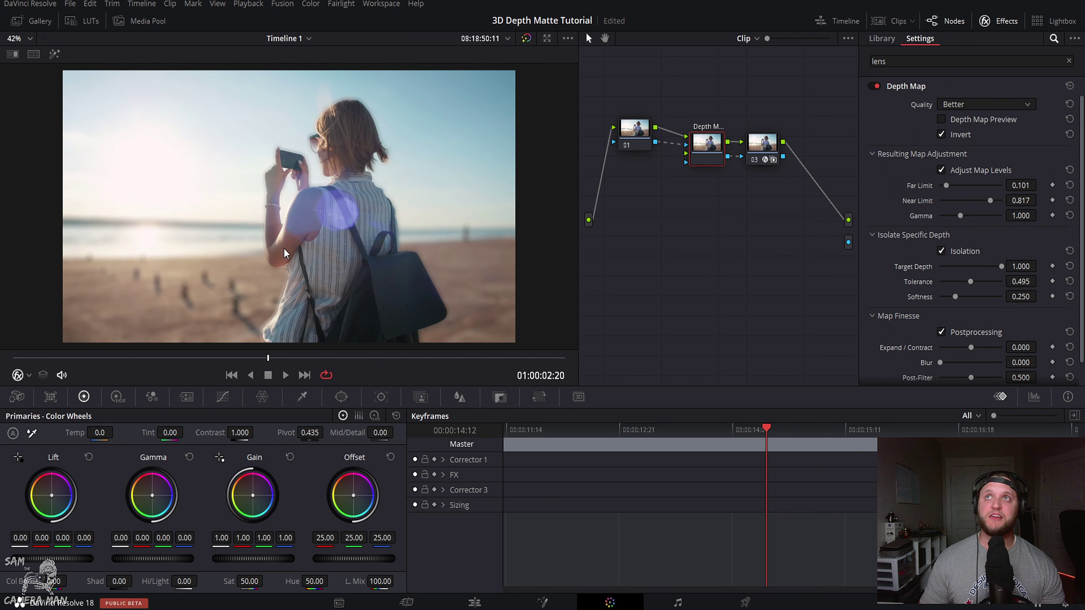
{"action": "left_click", "coordinate": [767, 142]}
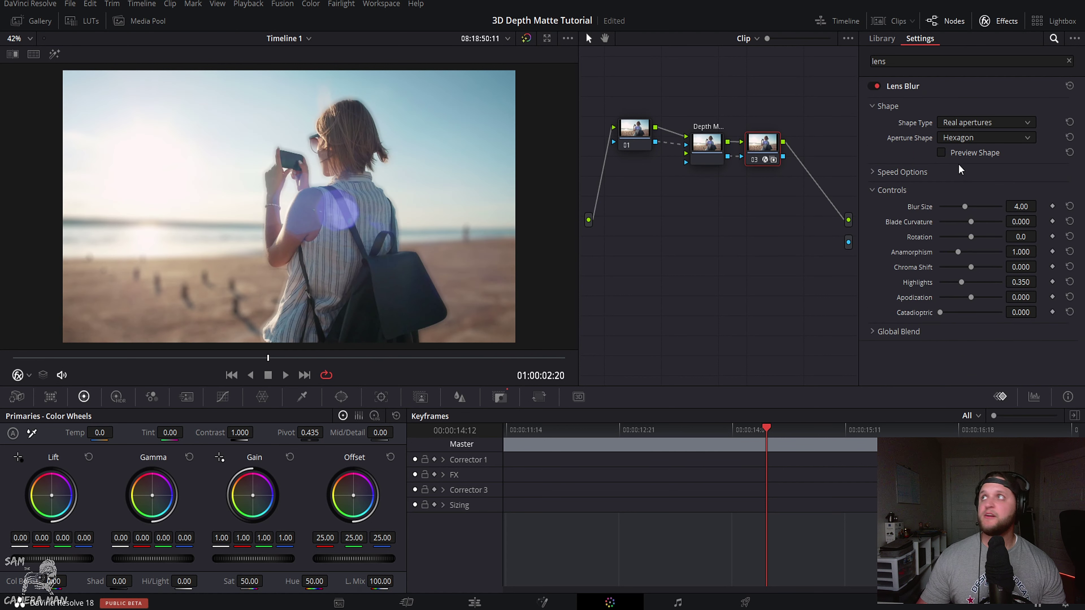
{"action": "double_click", "coordinate": [953, 207]}
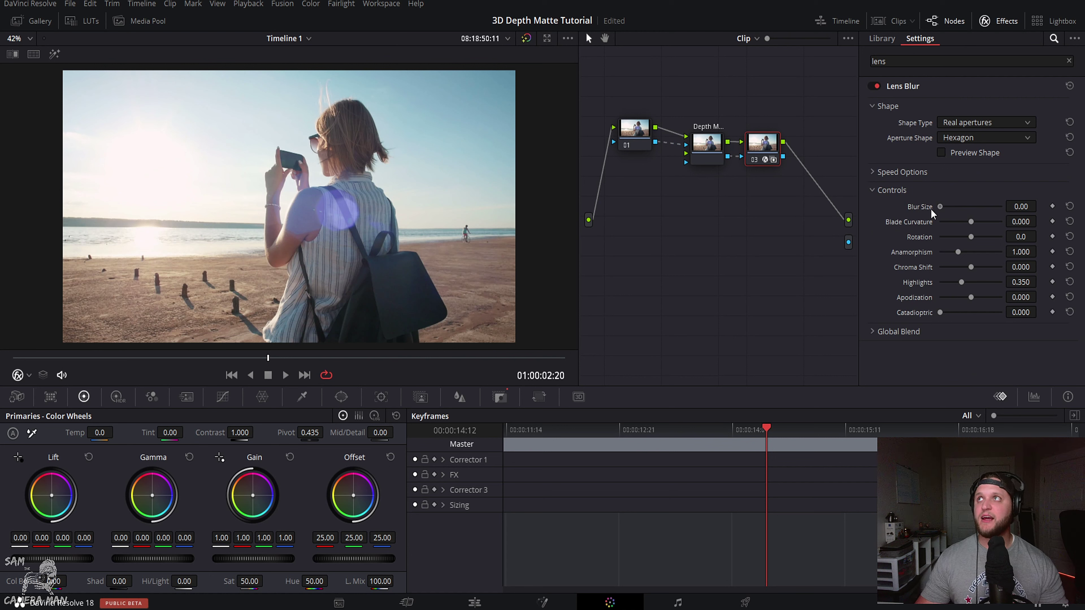
{"action": "left_click_drag", "start_coordinate": [940, 207], "coordinate": [961, 210]}
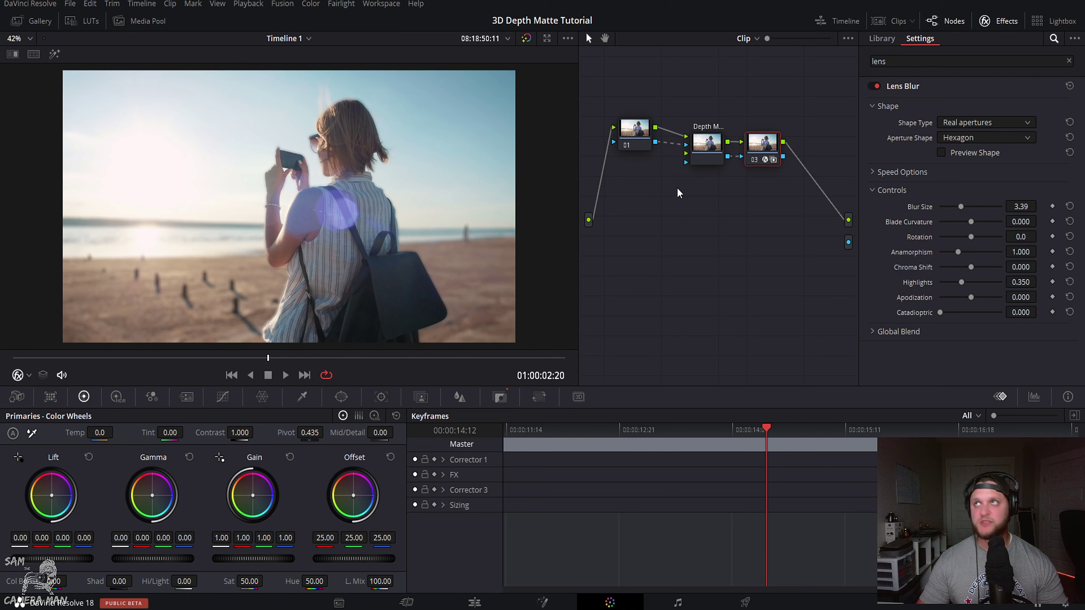
- Remove Lens Blur from node 03 and warm its Gain toward orange (about 1.29/0.94/0.75)
{"action": "right_click", "coordinate": [760, 157]}
{"action": "left_click", "coordinate": [785, 175]}
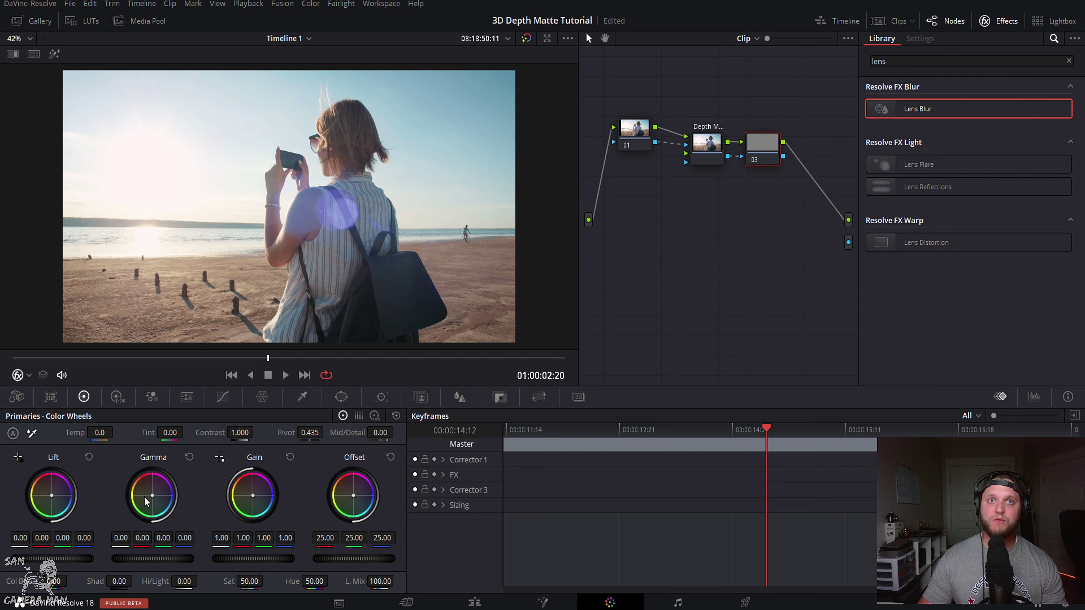
{"action": "left_click_drag", "start_coordinate": [248, 497], "coordinate": [252, 495]}
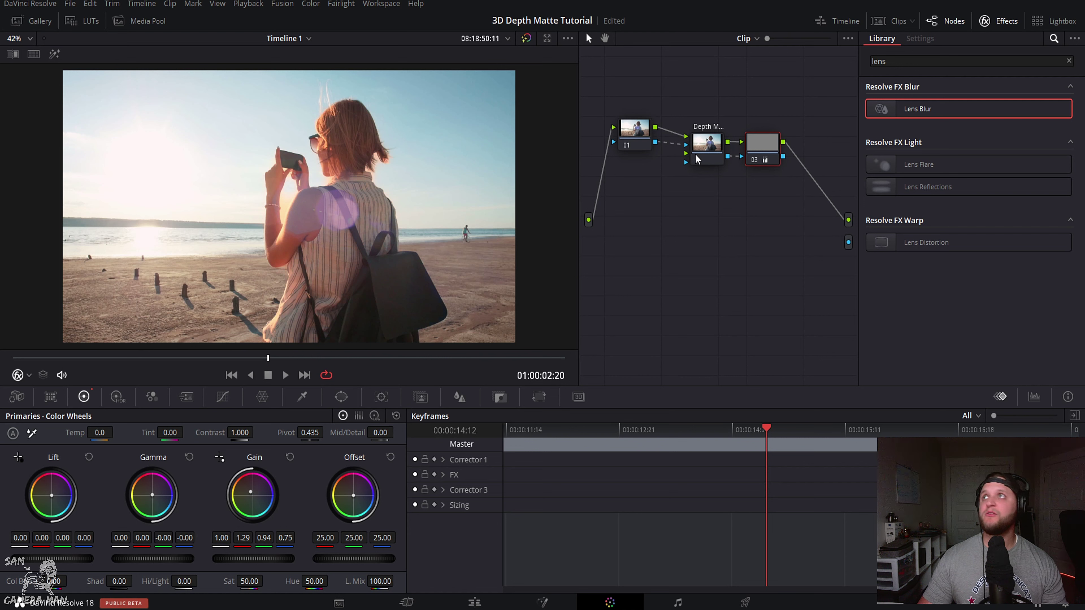
- Check the Depth Map node's settings, return to node 03, then switch to the first node's grade
{"action": "left_click", "coordinate": [709, 152]}
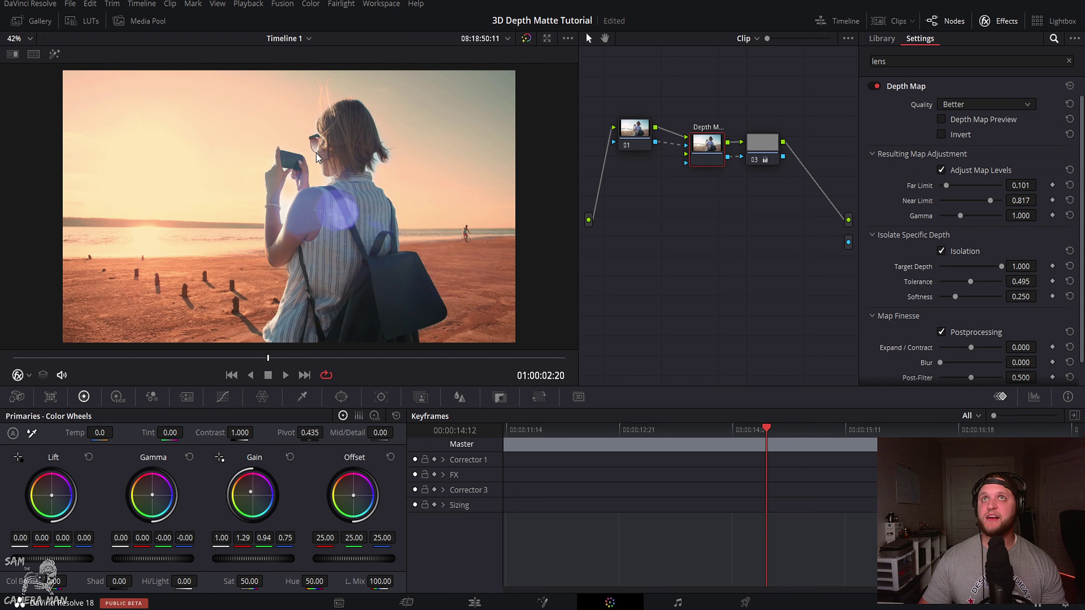
{"action": "left_click", "coordinate": [752, 144]}
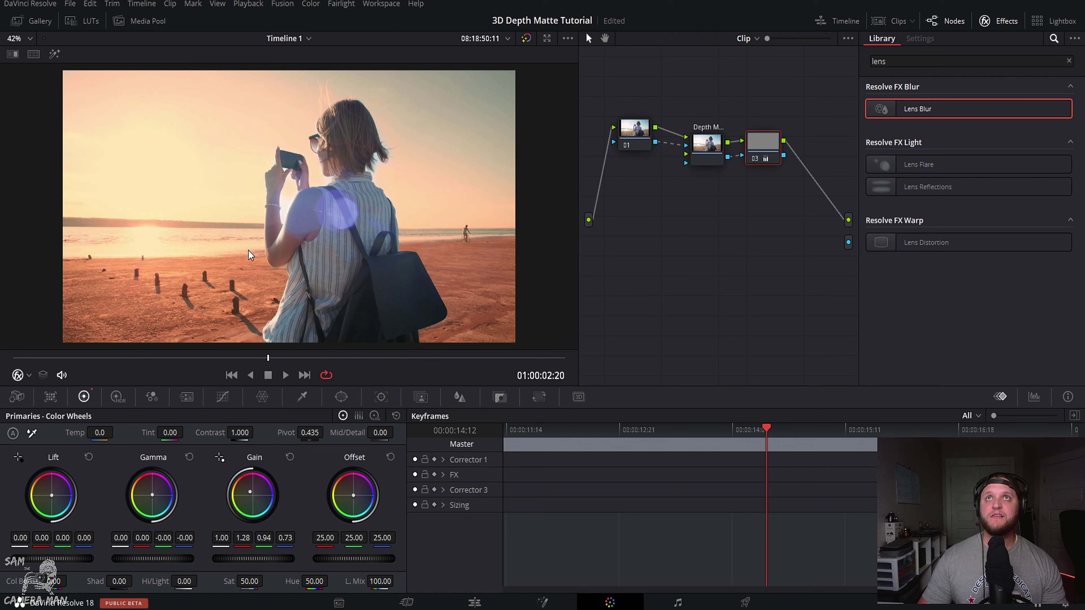
{"action": "key", "text": "shift+;"}
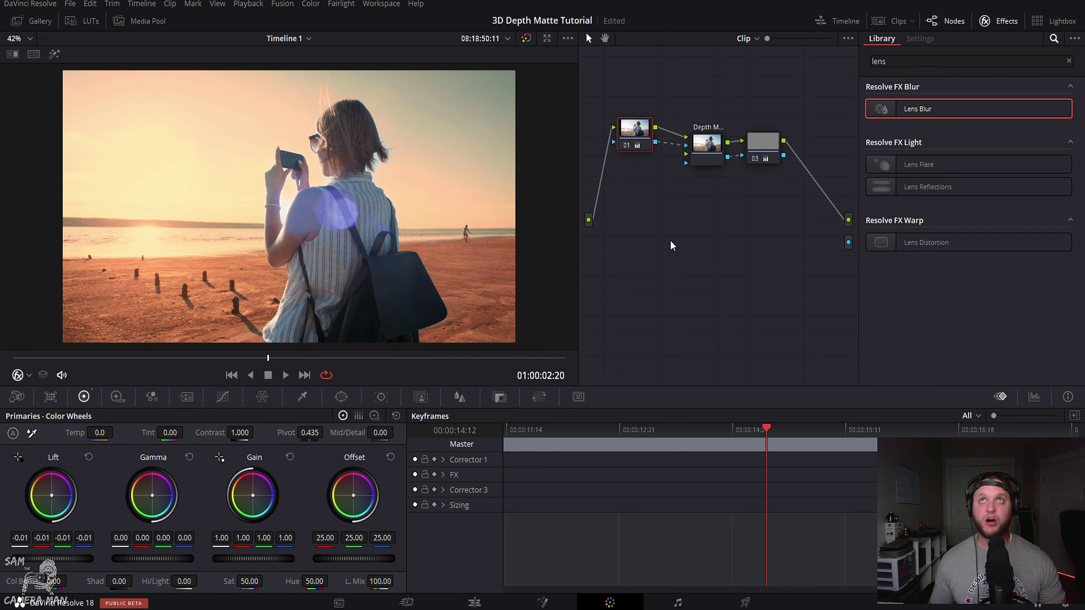
- Reset node 03's grade to remove the warm orange background tint
{"action": "left_click", "coordinate": [710, 145]}
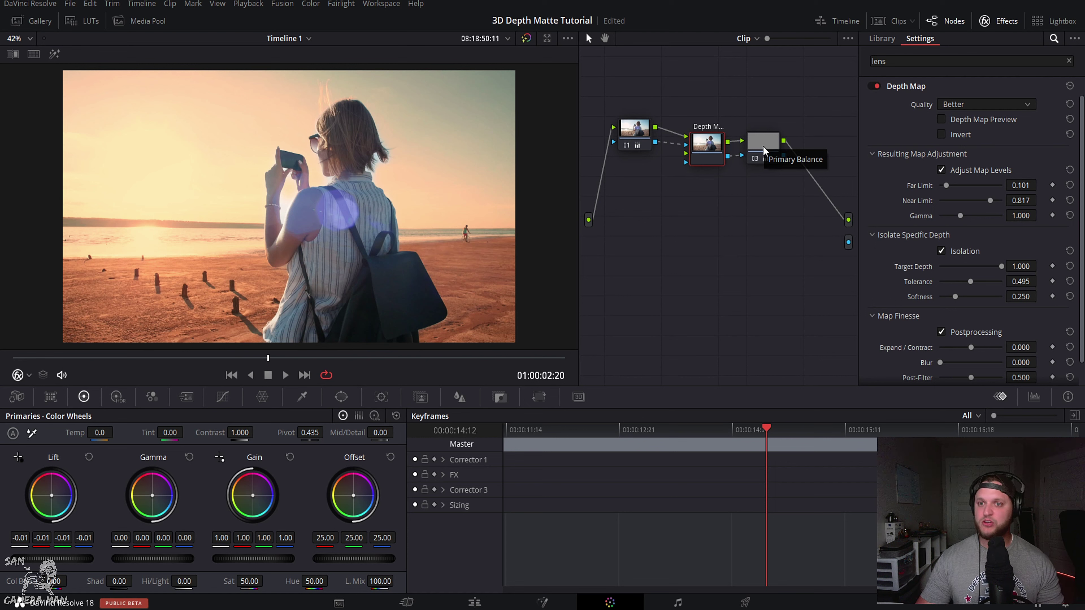
{"action": "right_click", "coordinate": [763, 146]}
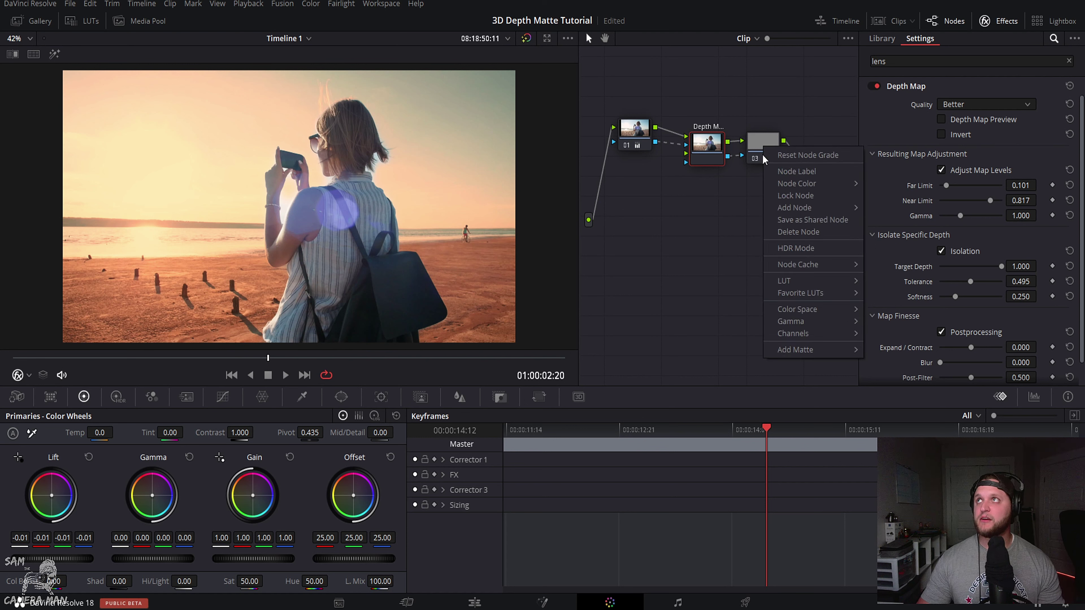
{"action": "left_click", "coordinate": [783, 156]}
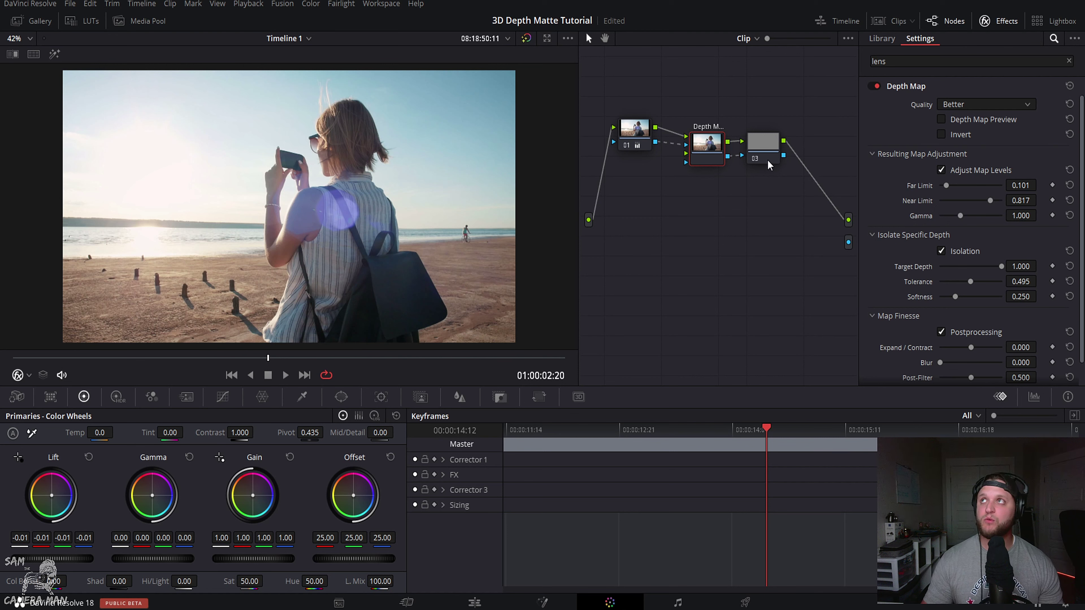
- Select node 03 to bring back the effects library's 'lens' search results
{"action": "left_click", "coordinate": [759, 157]}
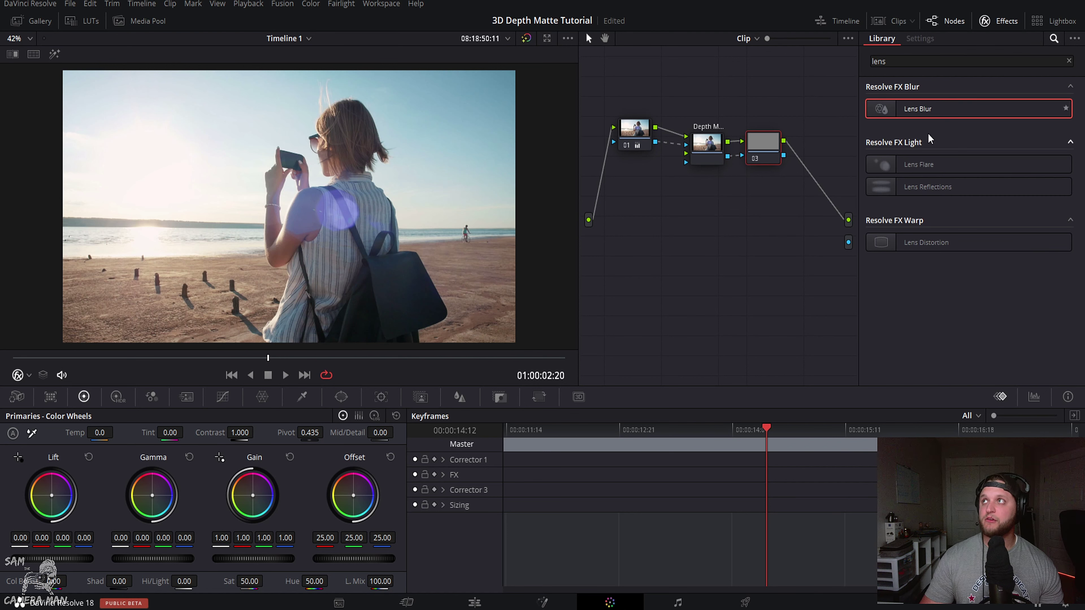